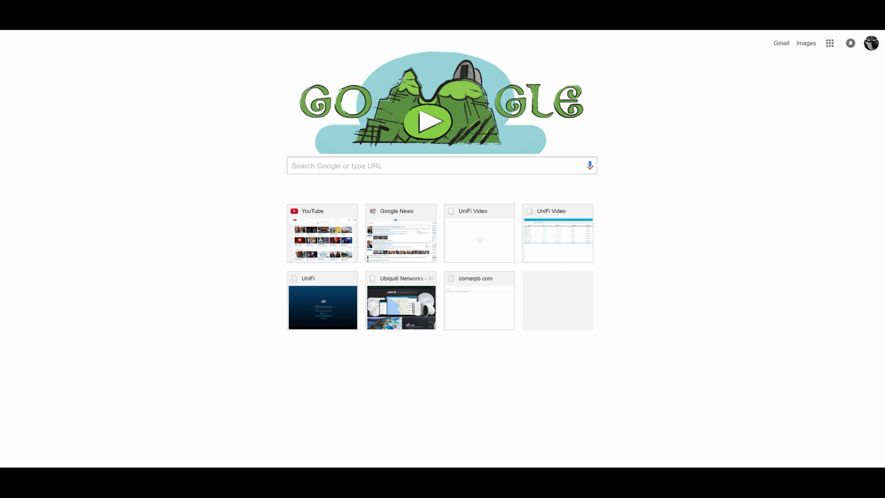
# Enter the FreeNAS server address 192.168.1.124 in Chrome's address bar
pyautogui.write('19')
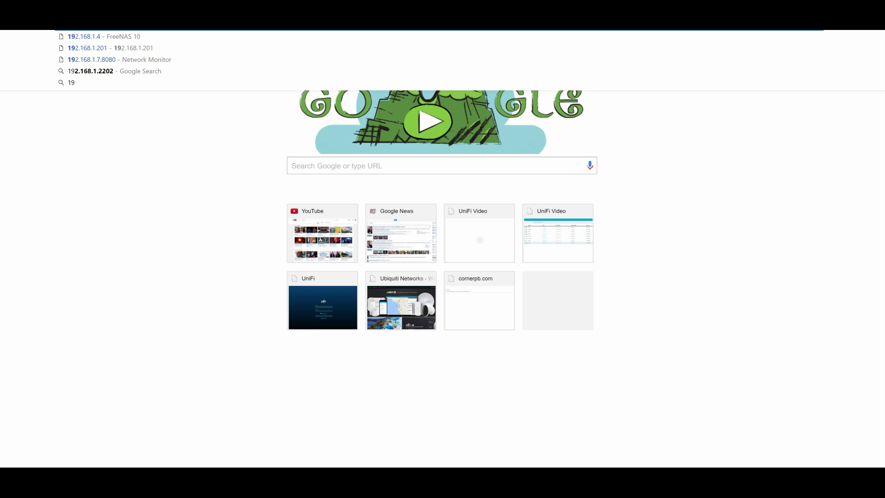
pyautogui.write('2.168.1.')
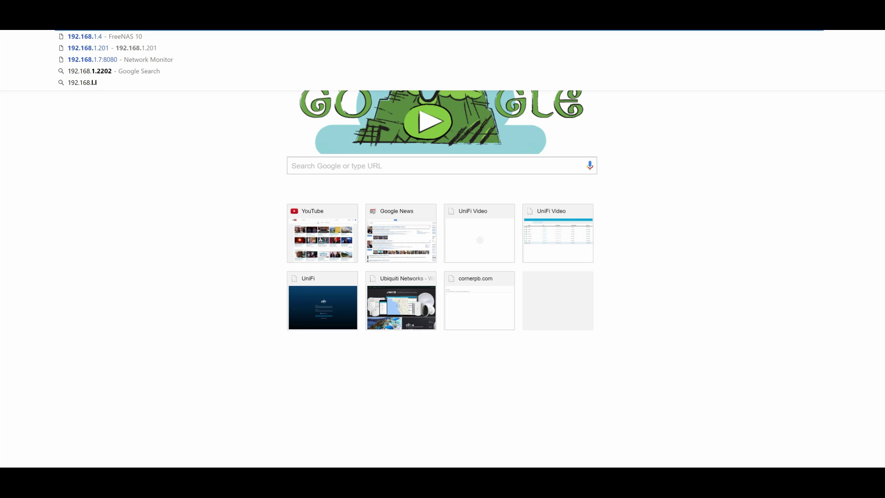
pyautogui.write('1')
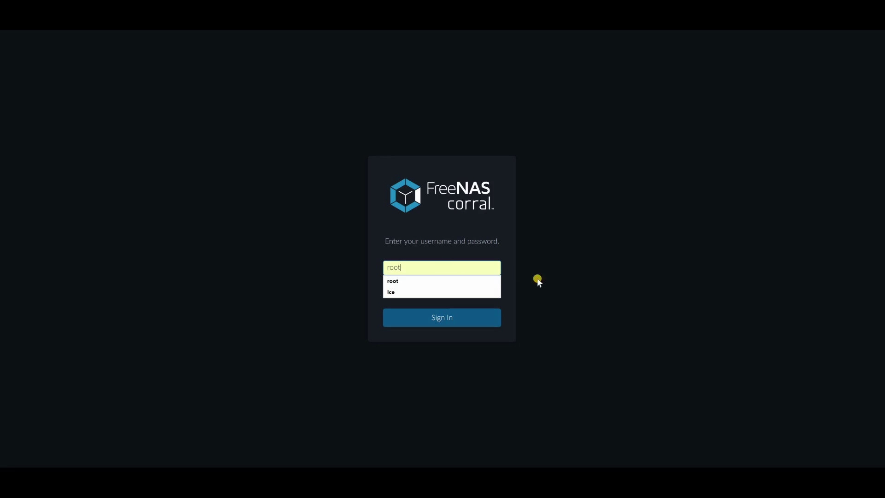
# Sign in to the FreeNAS web interface as root using the saved login
pyautogui.click(507, 247)
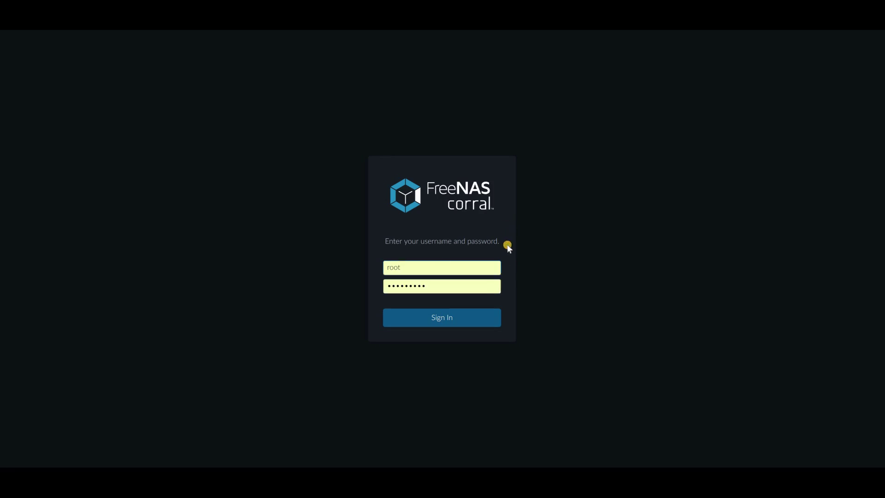
pyautogui.click(450, 317)
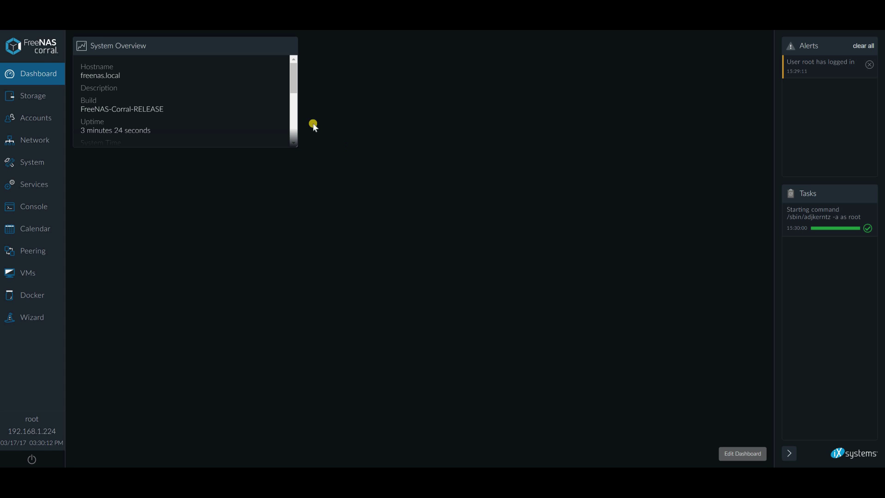
# Browse Storage and Dashboard, then review the network overview's default route 192.168.1.1
pyautogui.click(35, 93)
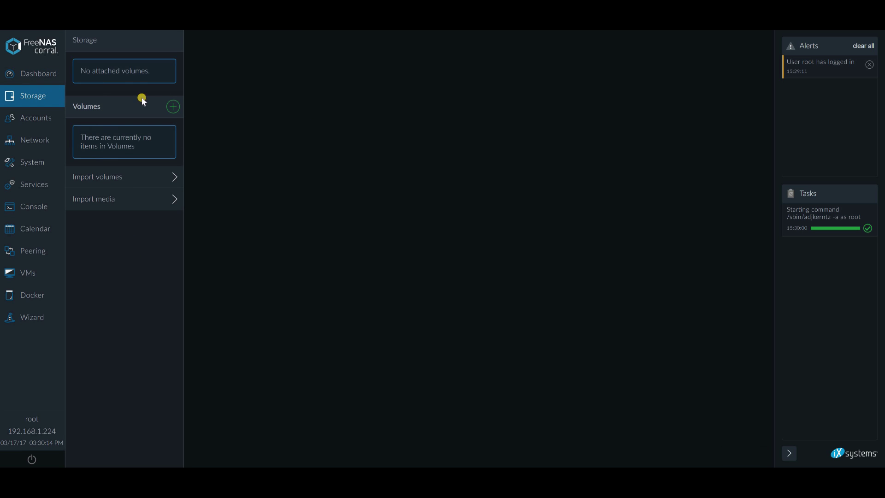
pyautogui.click(29, 76)
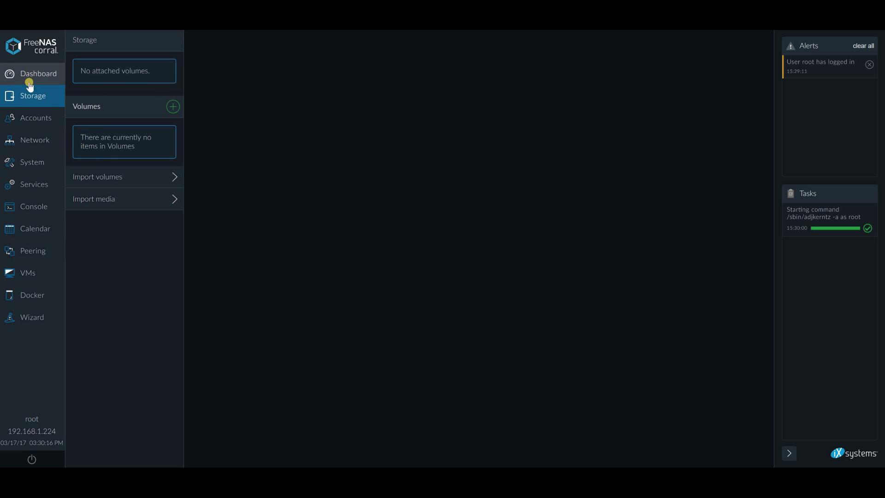
pyautogui.click(32, 96)
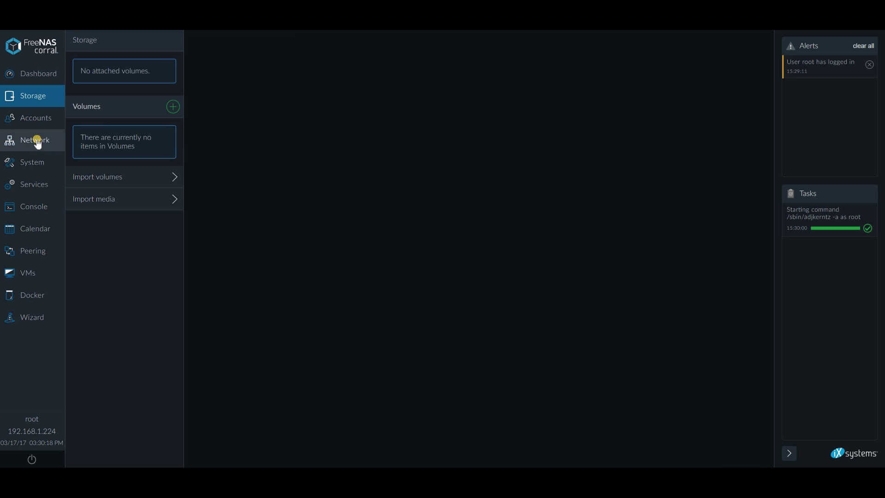
pyautogui.click(35, 139)
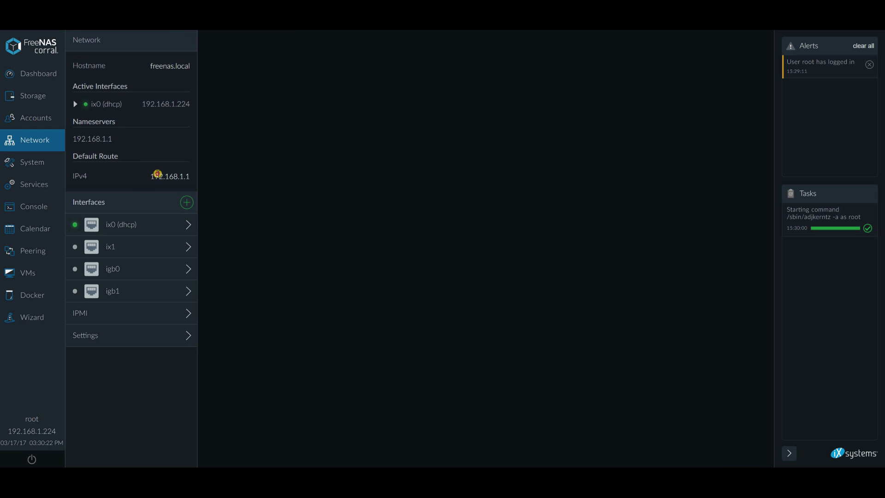
pyautogui.moveTo(152, 175); pyautogui.dragTo(190, 176)
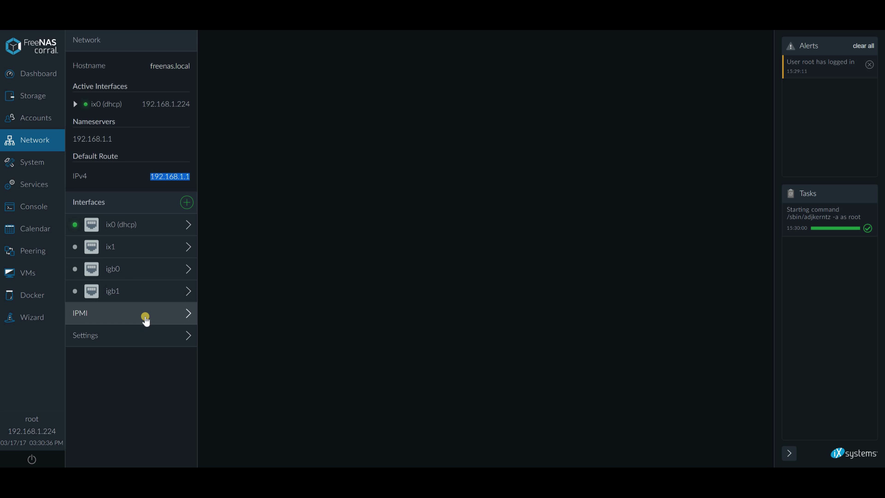
# Inspect IPMI Channel 1, toggling gateway-from-DHCP off and back on, then go to Storage
pyautogui.click(146, 317)
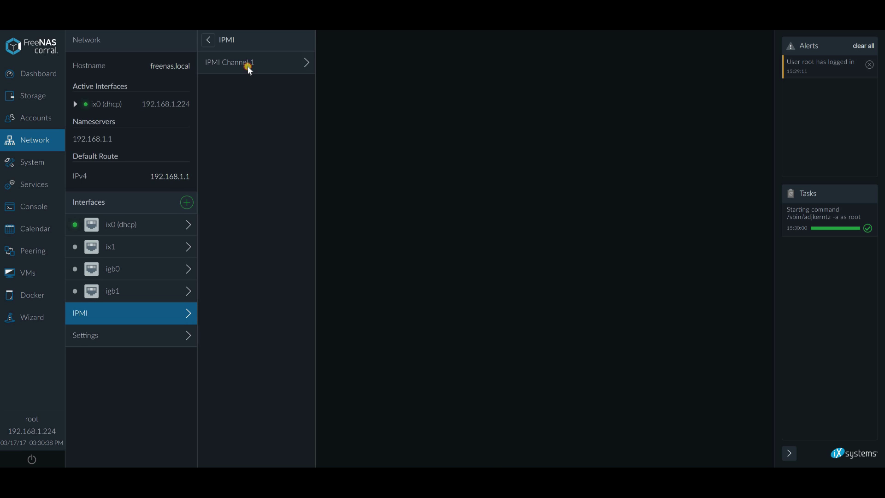
pyautogui.click(248, 65)
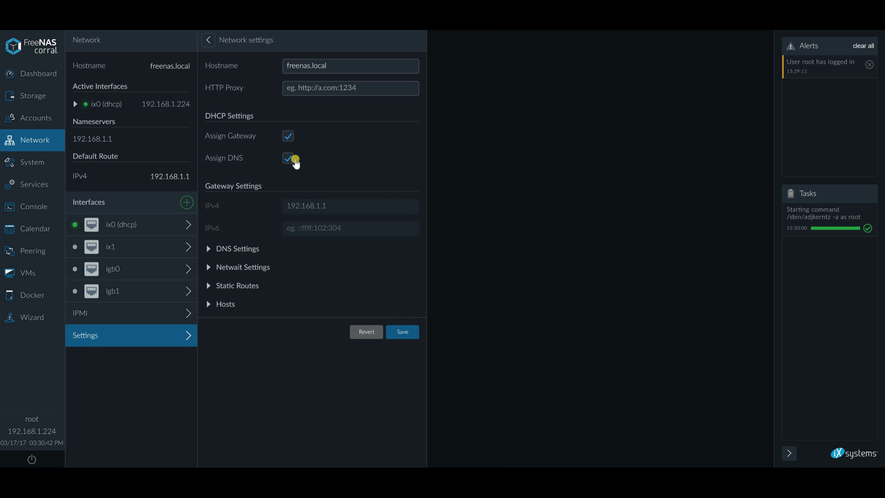
pyautogui.click(294, 160)
pyautogui.click(295, 140)
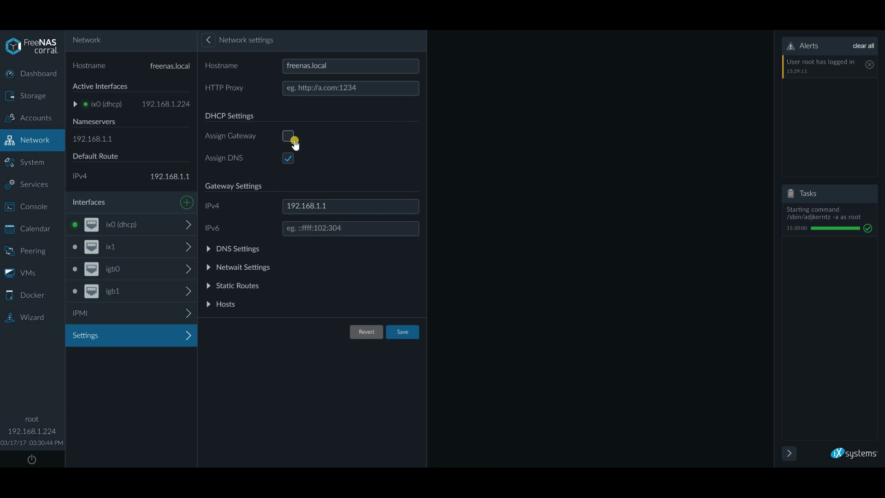
pyautogui.click(294, 139)
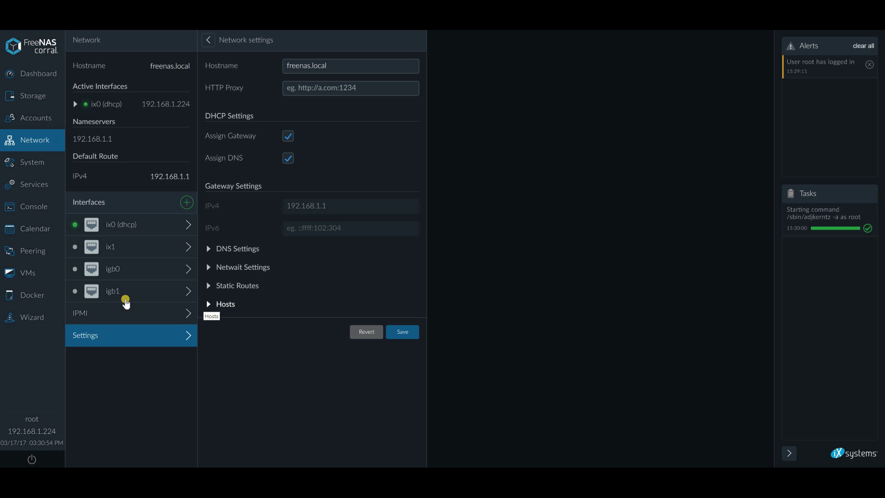
pyautogui.click(41, 97)
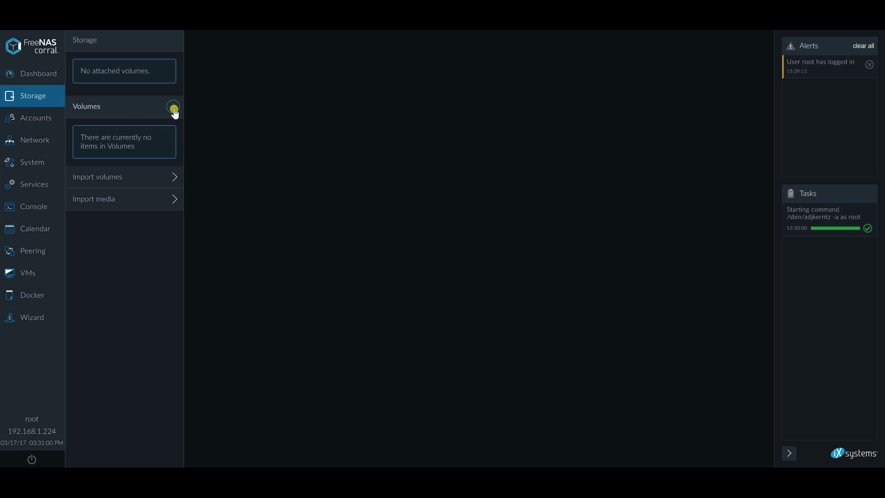
# Create volume ICE as a 9.1TB mirror of ada1 and ada2 with the Optimal profile
pyautogui.click(175, 107)
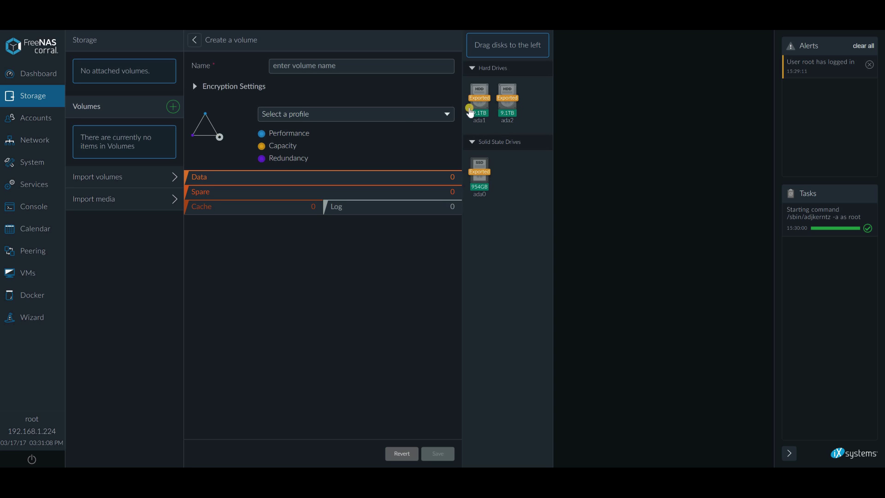
pyautogui.click(367, 116)
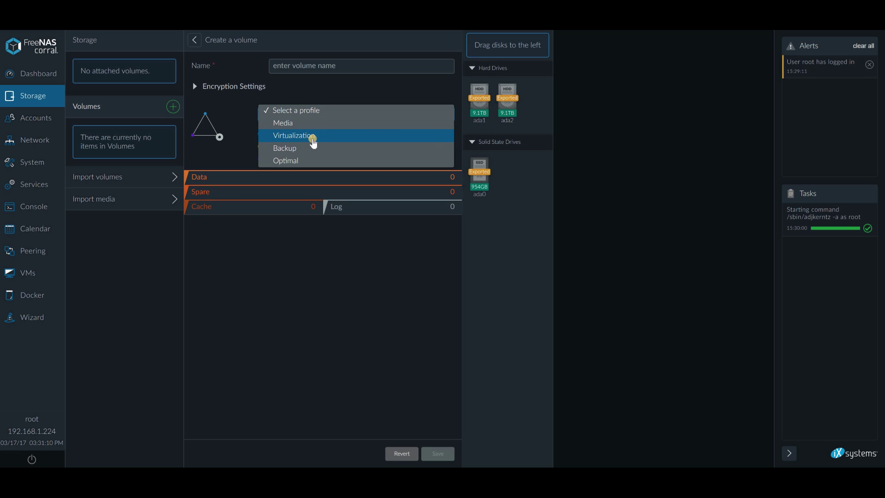
pyautogui.click(296, 161)
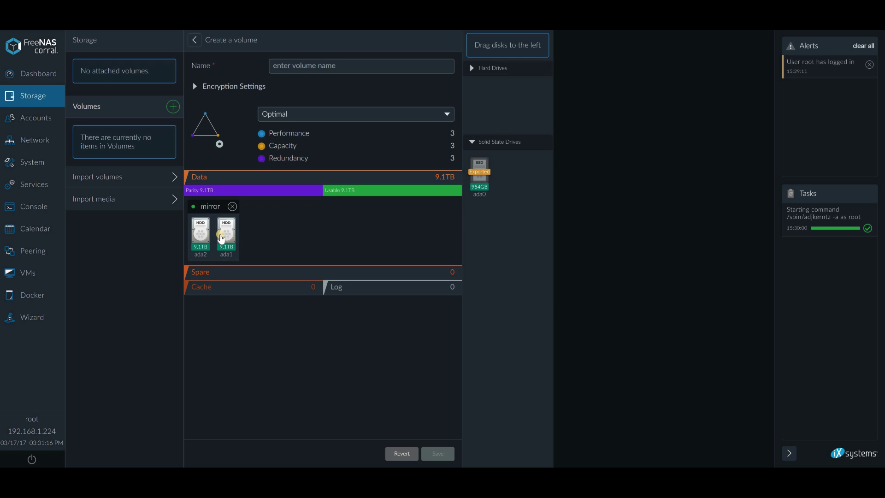
pyautogui.click(226, 233)
pyautogui.click(330, 66)
pyautogui.write('l')
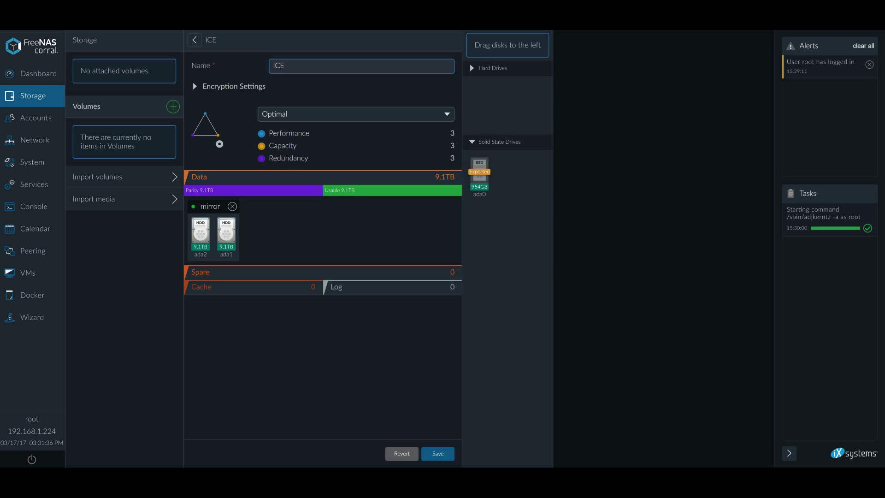
pyautogui.click(430, 458)
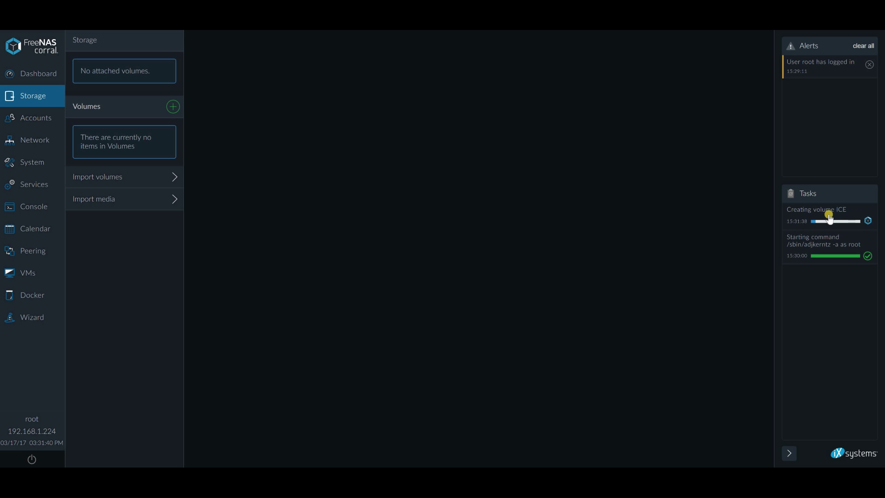
# Start a second volume named FIRE with the ada0 SSD in the data group
pyautogui.click(169, 107)
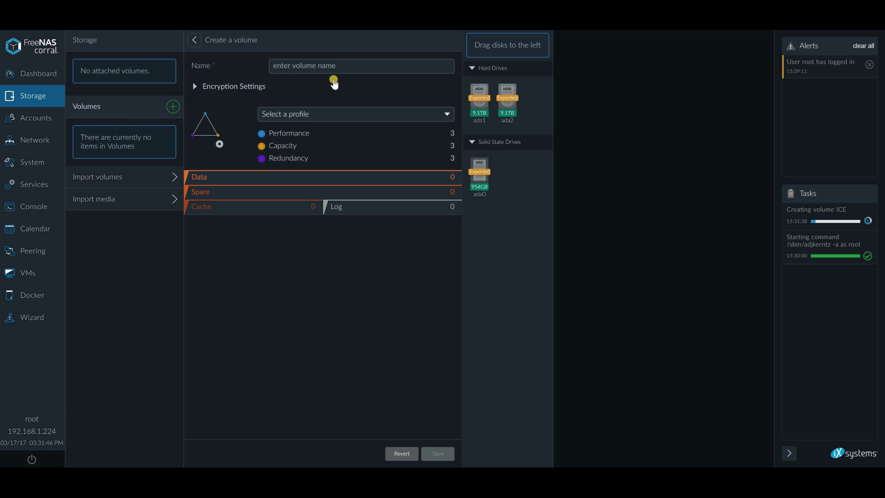
pyautogui.moveTo(490, 162); pyautogui.dragTo(243, 178)
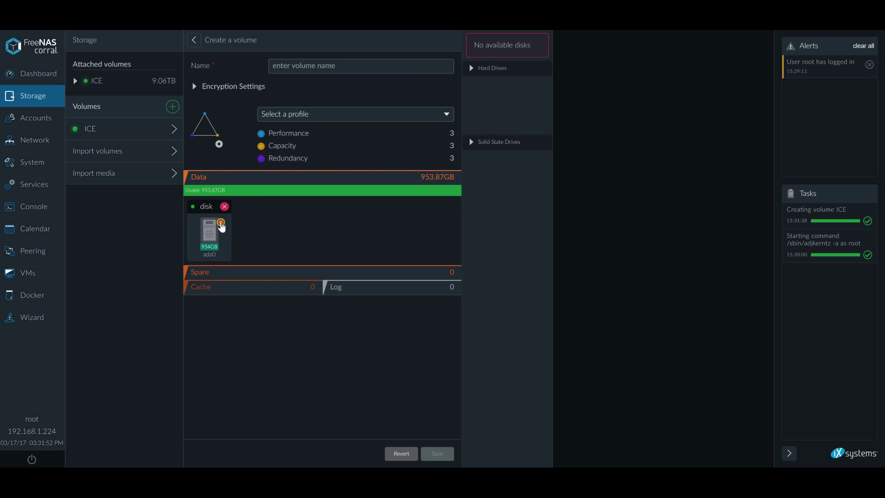
pyautogui.moveTo(221, 214); pyautogui.dragTo(336, 267)
pyautogui.click(328, 66)
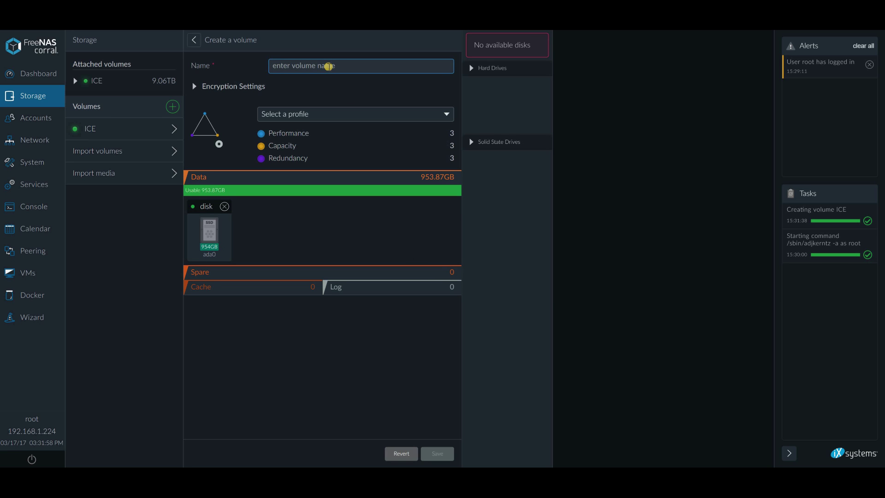
pyautogui.write('FIRE')
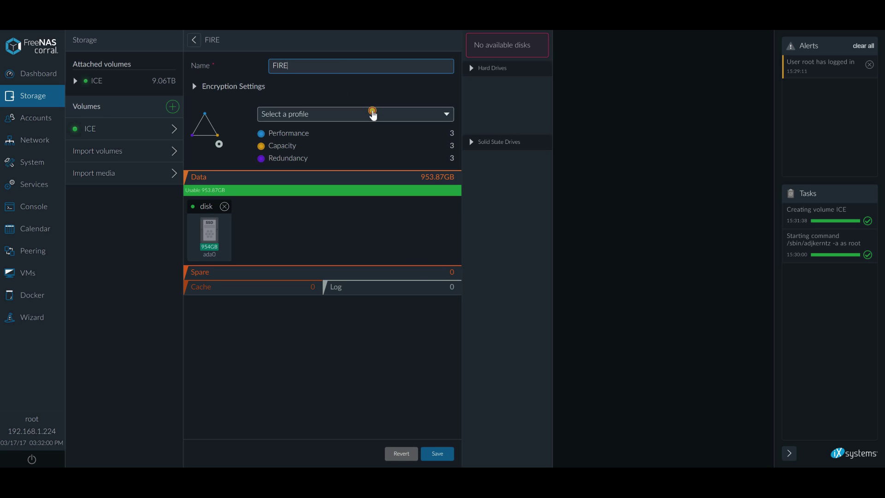
# Leave FIRE without a profile and with key encryption turned off
pyautogui.click(371, 114)
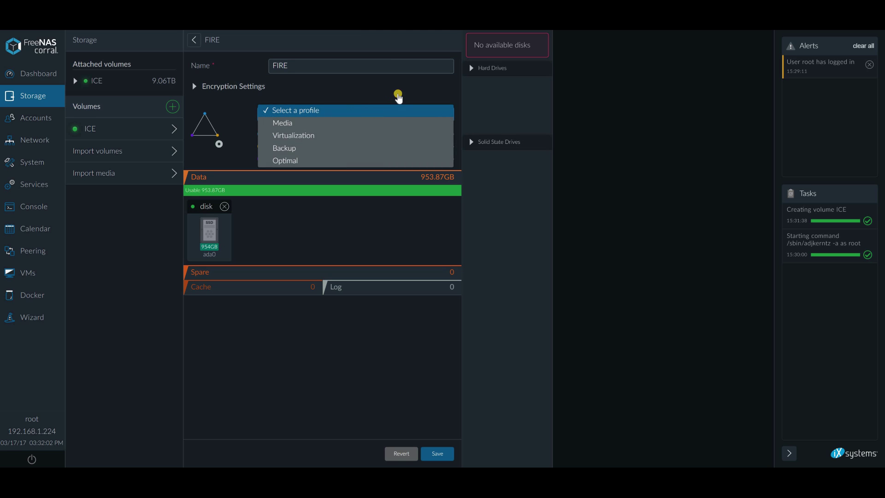
pyautogui.click(397, 95)
pyautogui.click(394, 79)
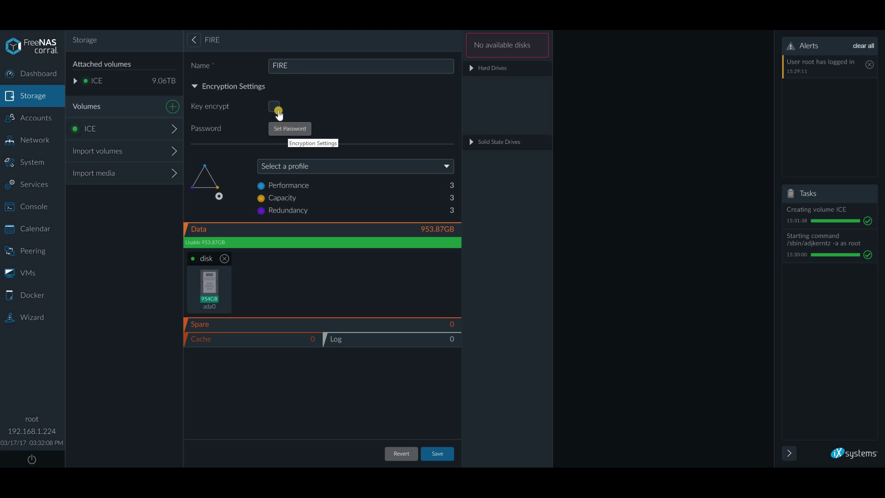
pyautogui.click(275, 108)
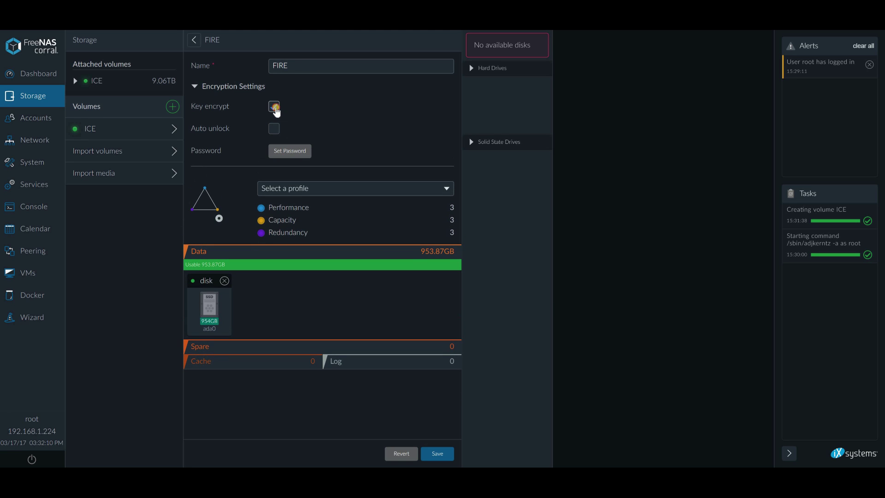
pyautogui.click(274, 107)
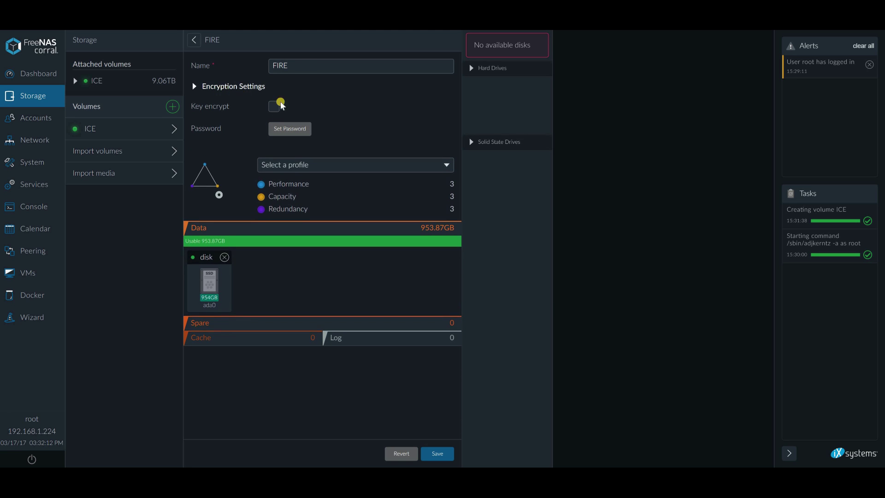
pyautogui.click(222, 88)
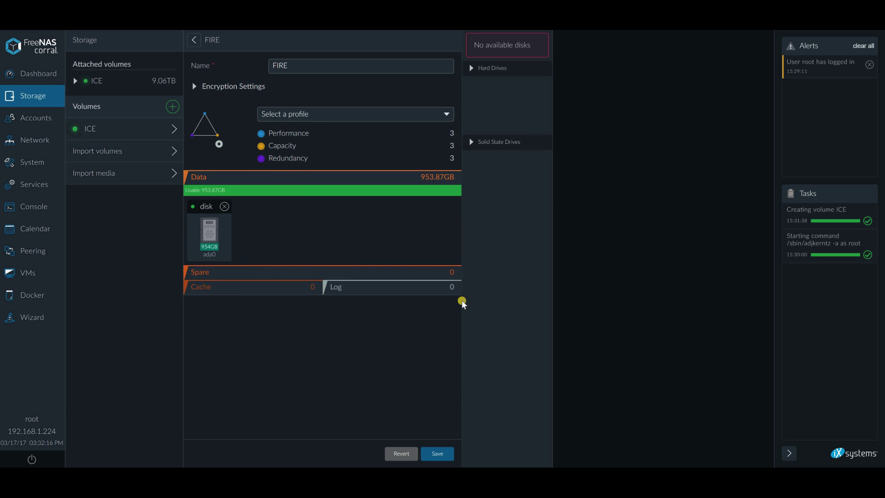
# Save the FIRE volume as a single-disk ada0 data group
pyautogui.click(449, 453)
pyautogui.click(218, 246)
pyautogui.click(230, 236)
pyautogui.click(437, 452)
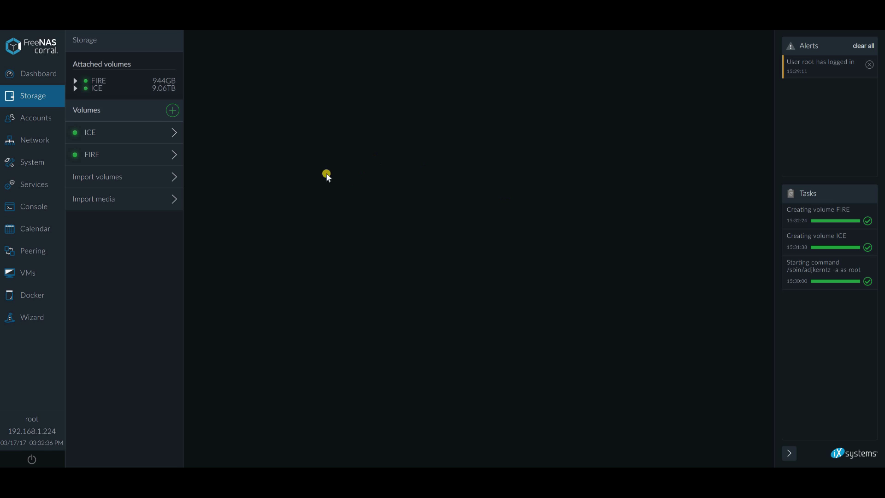
pyautogui.click(41, 73)
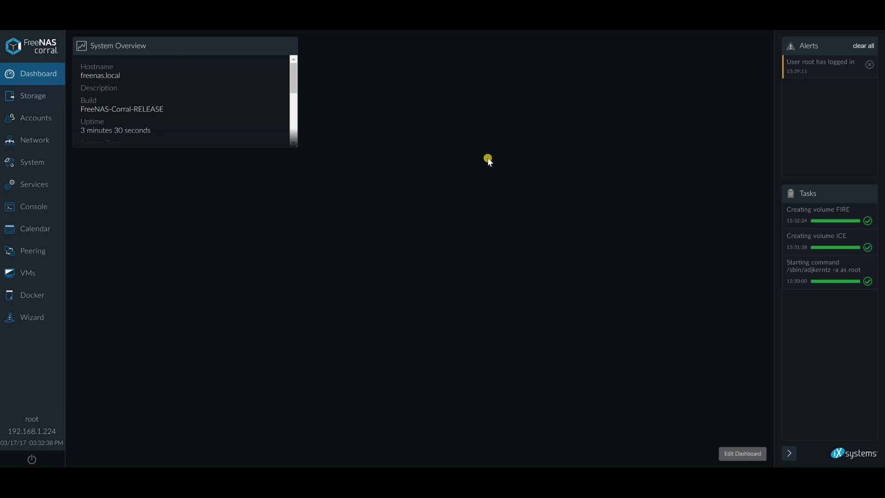
# Place CPU Temperature and Disk I/O widgets on top, with Disk Temperature, Load Average and Network Traffic below
pyautogui.click(789, 453)
pyautogui.click(860, 453)
pyautogui.click(752, 451)
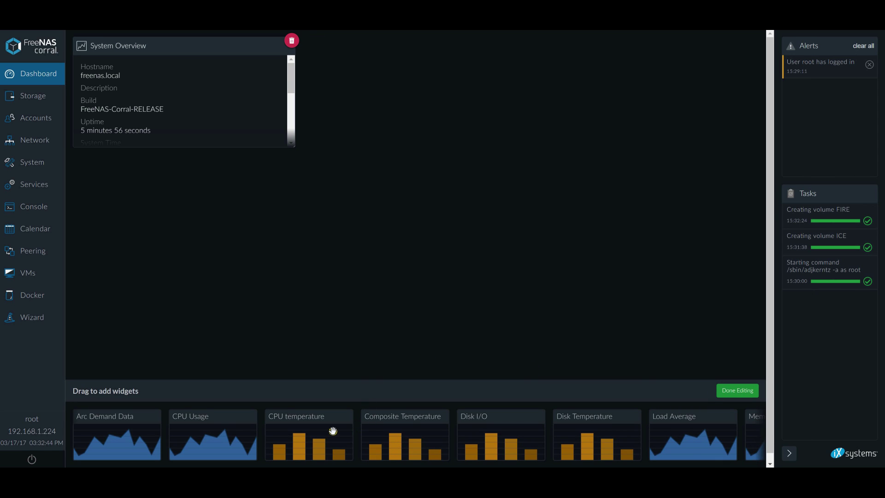
pyautogui.moveTo(416, 220); pyautogui.dragTo(420, 117)
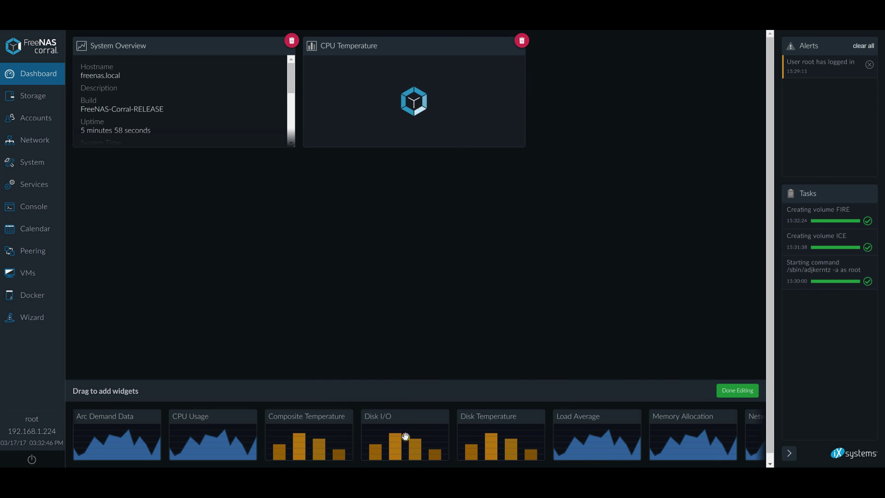
pyautogui.moveTo(401, 428); pyautogui.dragTo(630, 149)
pyautogui.moveTo(436, 420); pyautogui.dragTo(189, 203)
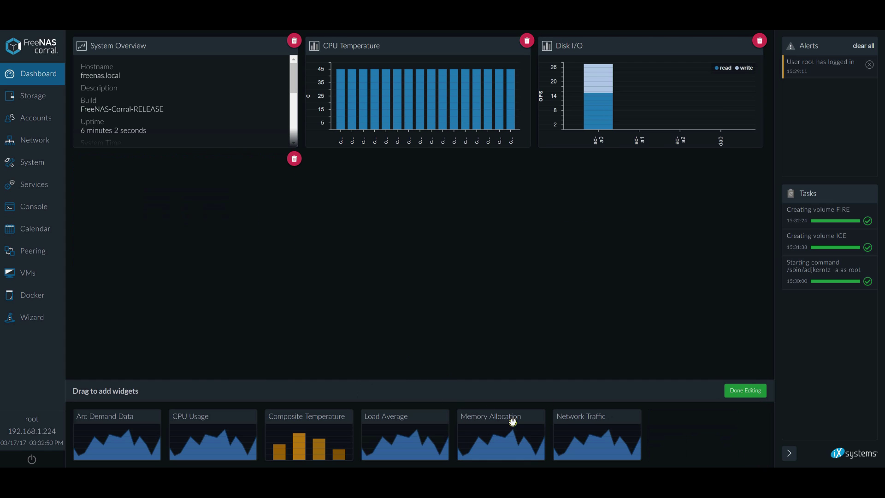
pyautogui.moveTo(413, 423); pyautogui.dragTo(434, 256)
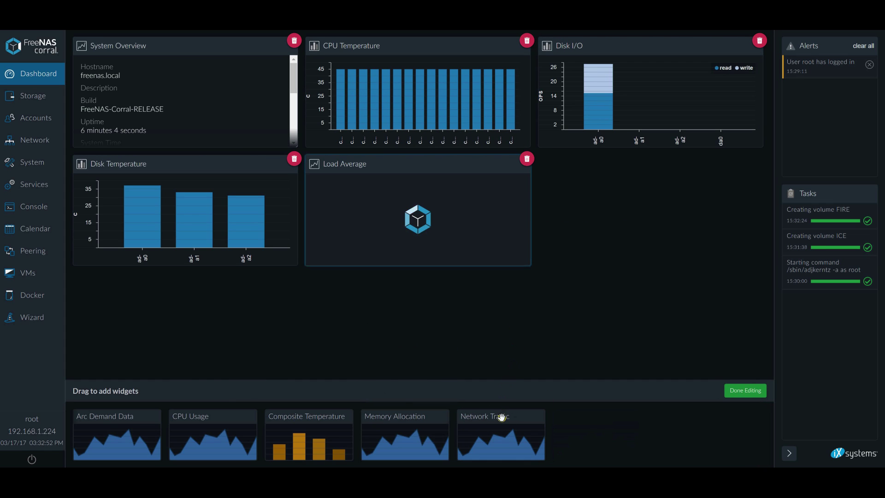
pyautogui.moveTo(502, 433); pyautogui.dragTo(625, 387)
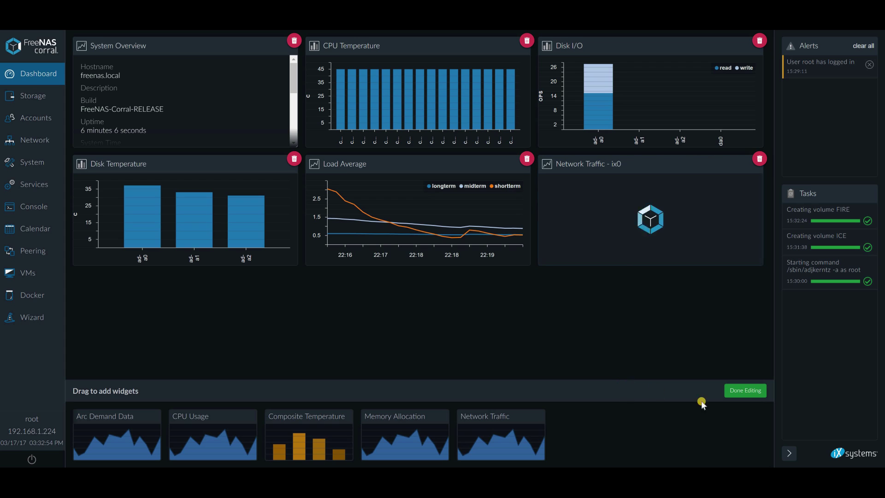
pyautogui.click(753, 391)
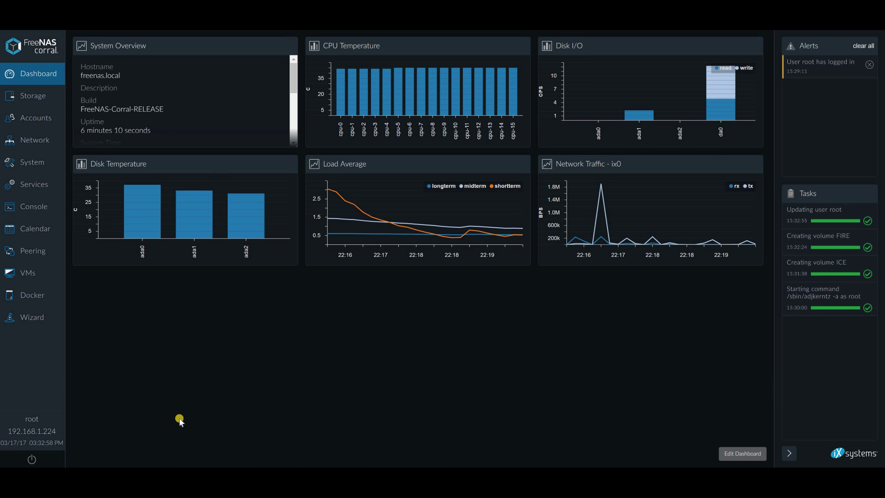
pyautogui.click(28, 96)
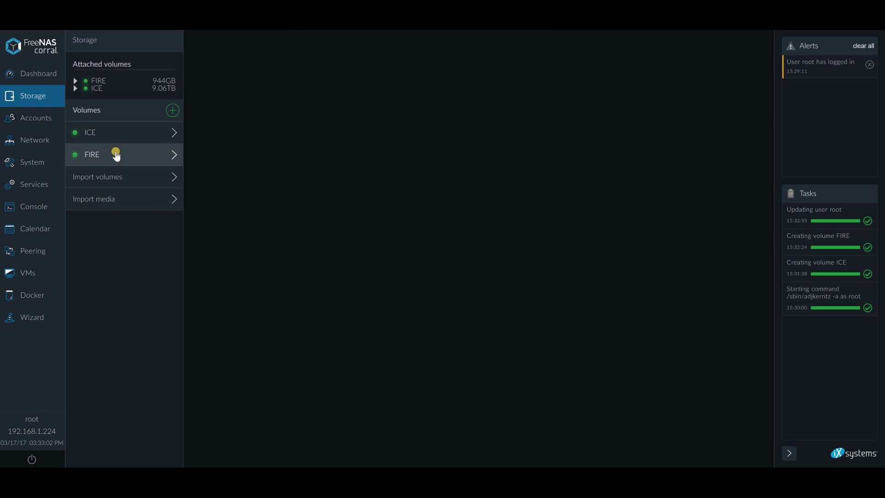
# Compare the ICE and FIRE volume details, ending on ICE's 9.06TB capacity
pyautogui.click(142, 135)
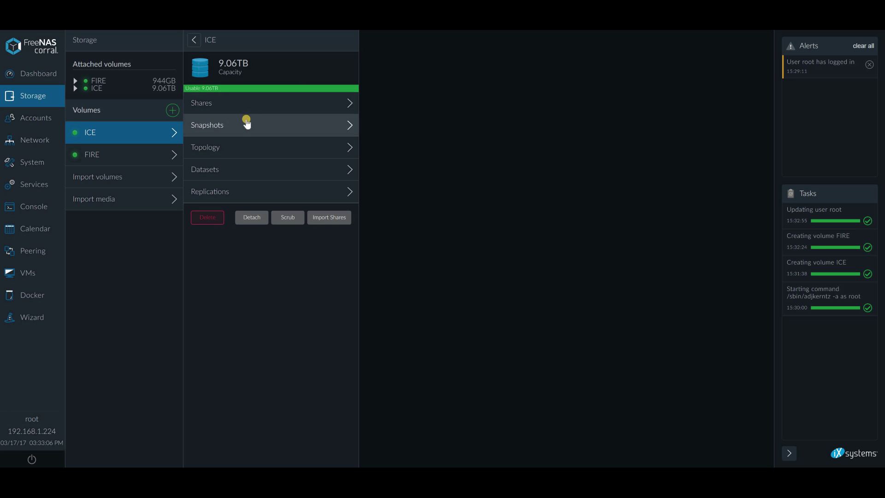
pyautogui.click(112, 159)
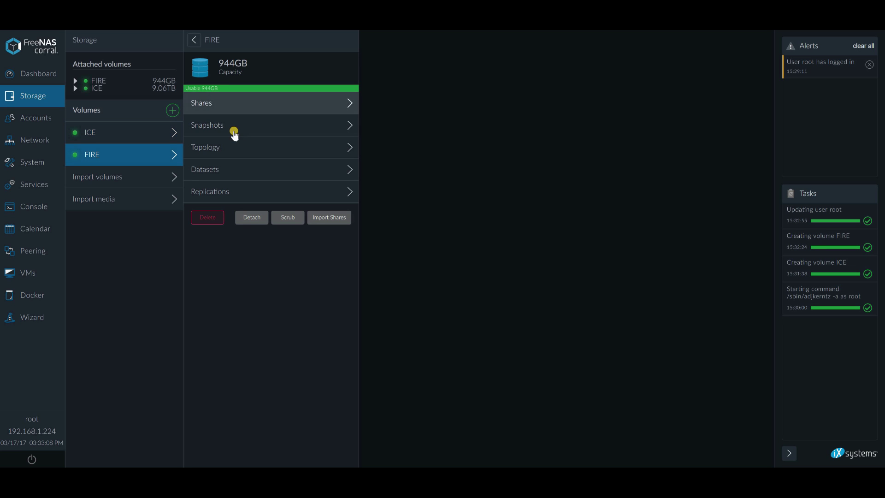
pyautogui.click(138, 134)
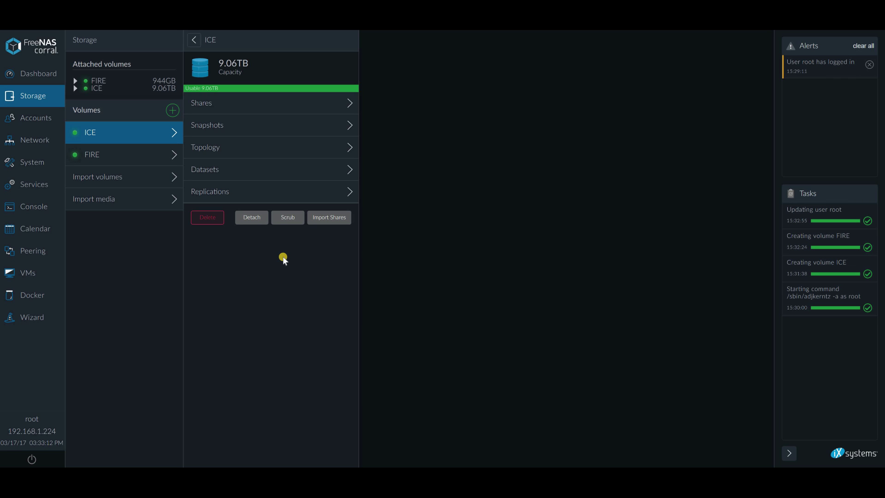
# Browse Docker Containers, Images, Collections and Settings, ending on the empty Docker Hosts list
pyautogui.click(37, 295)
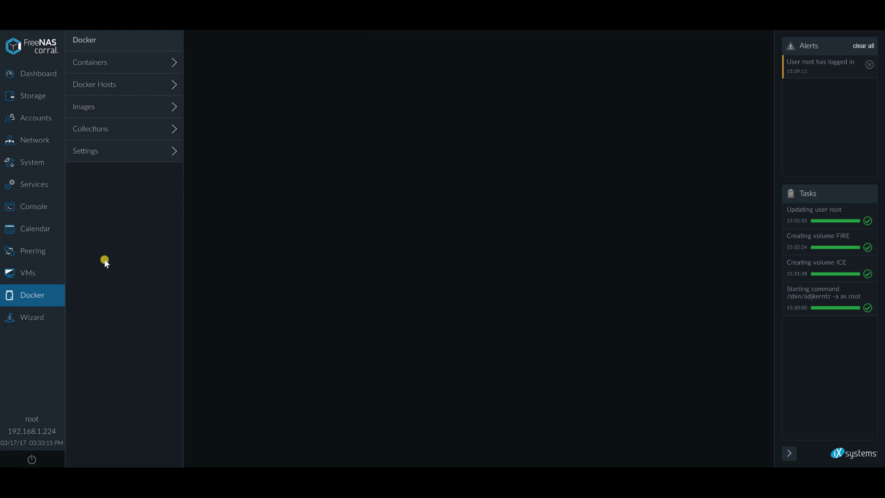
pyautogui.click(132, 64)
pyautogui.moveTo(269, 83); pyautogui.dragTo(220, 69)
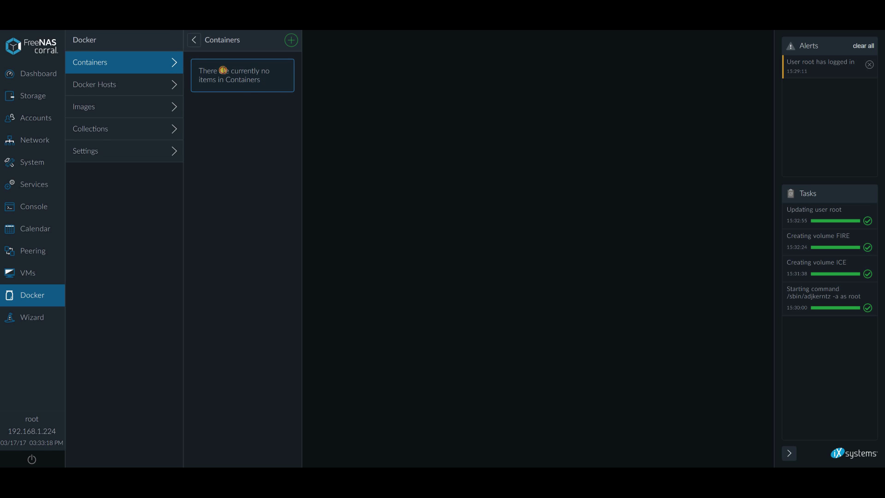
pyautogui.click(159, 89)
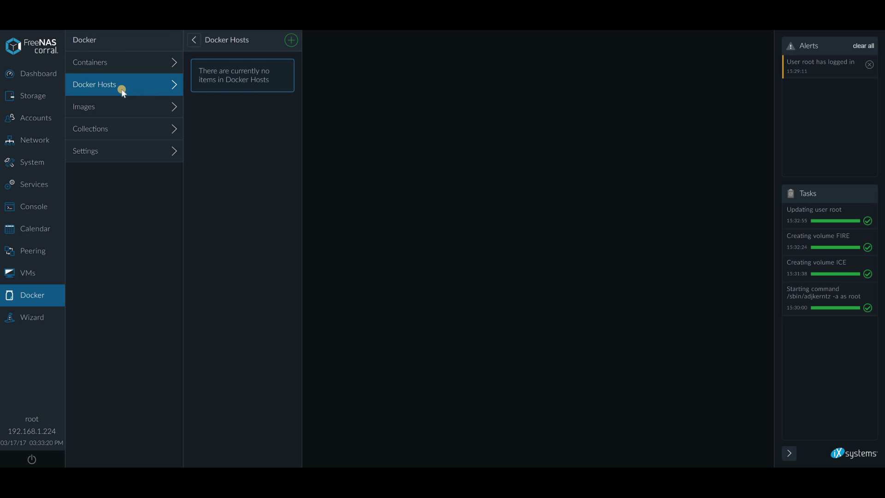
pyautogui.click(85, 111)
pyautogui.click(112, 131)
pyautogui.press('Down')
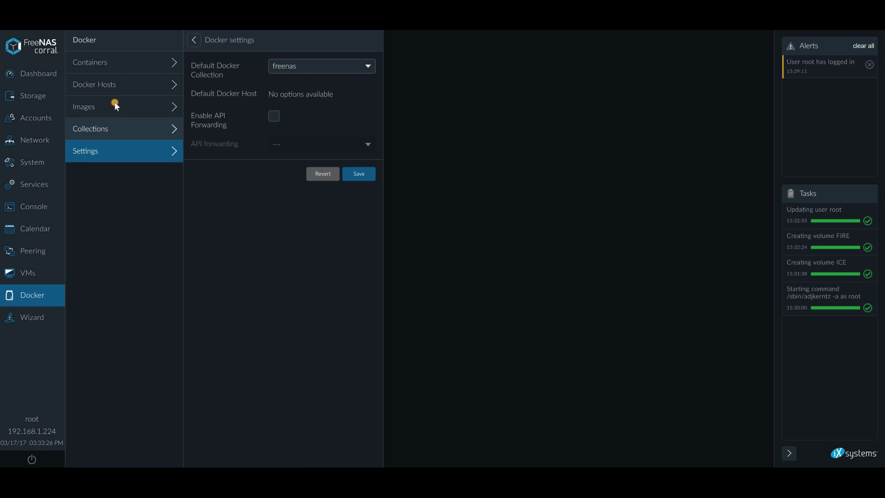
pyautogui.click(114, 105)
pyautogui.click(122, 85)
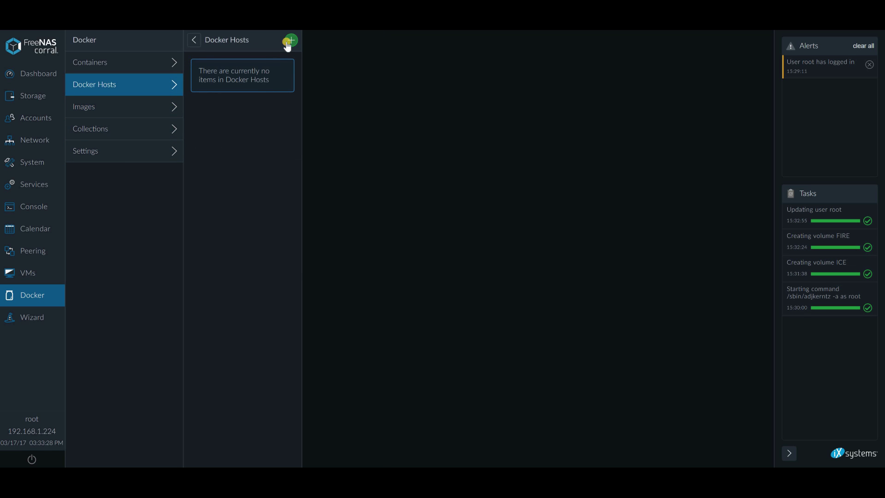
pyautogui.click(288, 43)
# Add Docker host GAZDA with 10 CPU cores and 40 GiB memory on the FIRE datastore
pyautogui.click(425, 70)
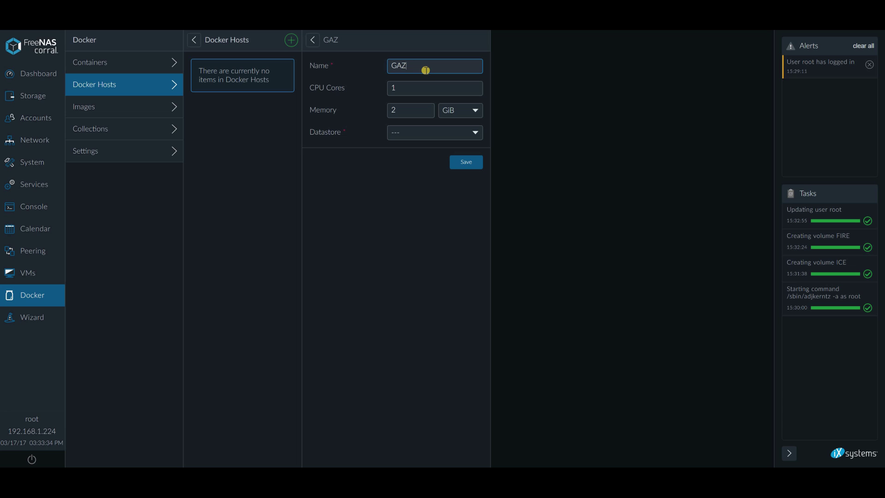
pyautogui.click(420, 86)
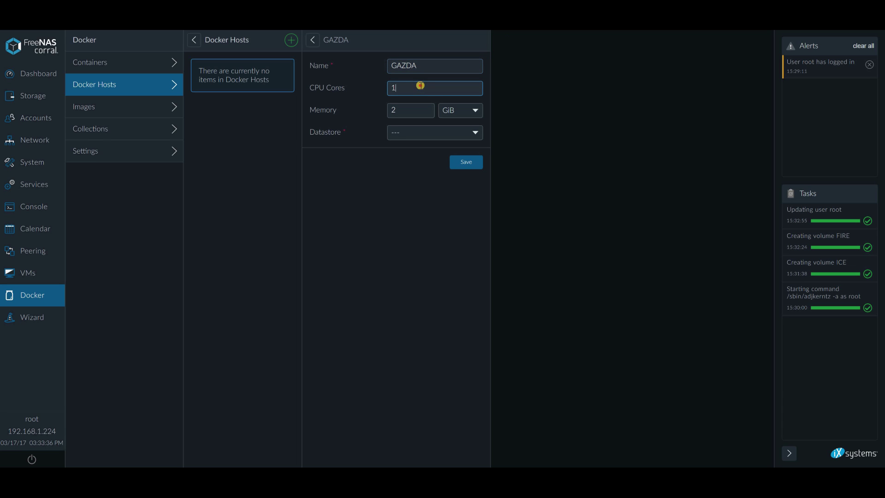
pyautogui.hotkey('ctrl', 'a')
pyautogui.write('10')
pyautogui.press('Tab')
pyautogui.click(474, 135)
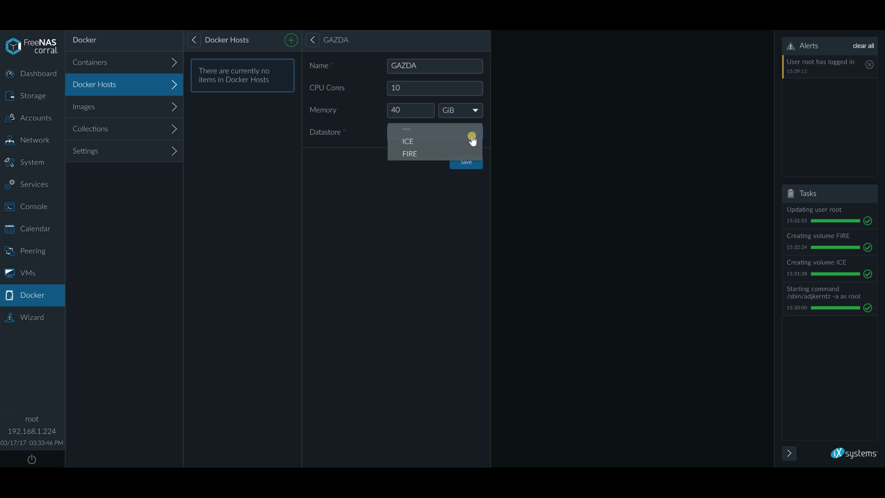
pyautogui.click(441, 153)
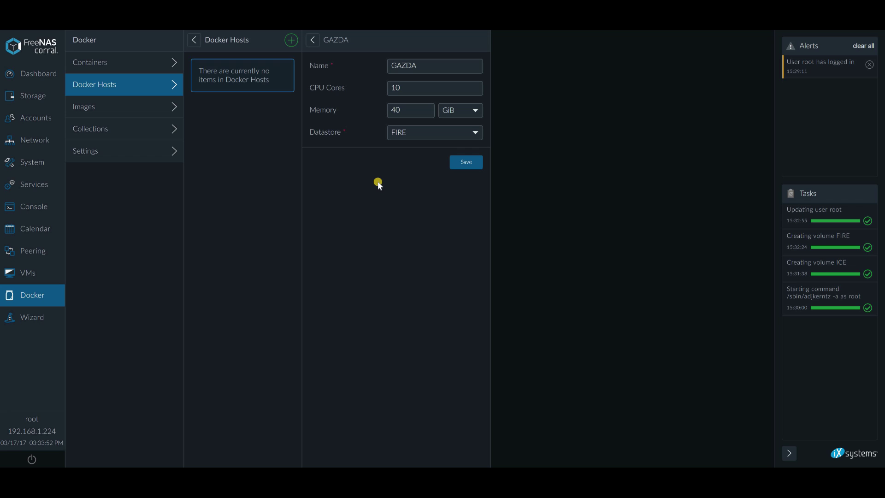
pyautogui.click(468, 163)
# Log in again, dismiss every alert, and return to Docker › Docker Hosts
pyautogui.click(31, 72)
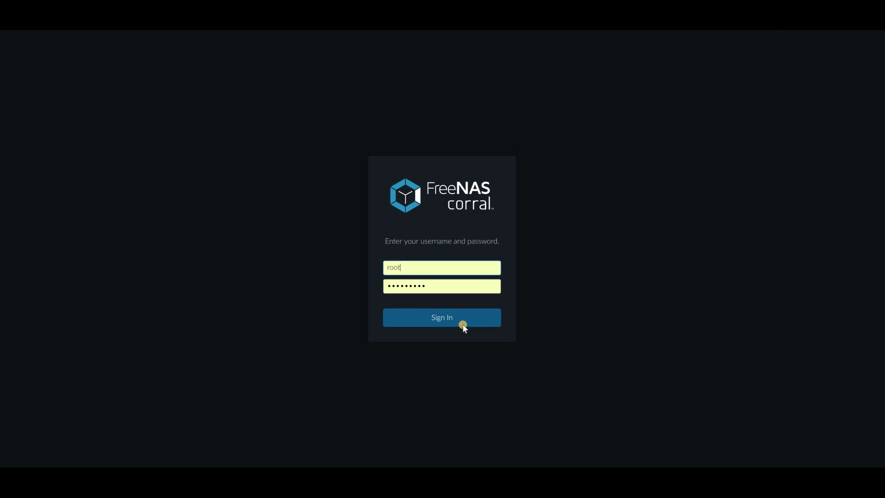
pyautogui.click(463, 325)
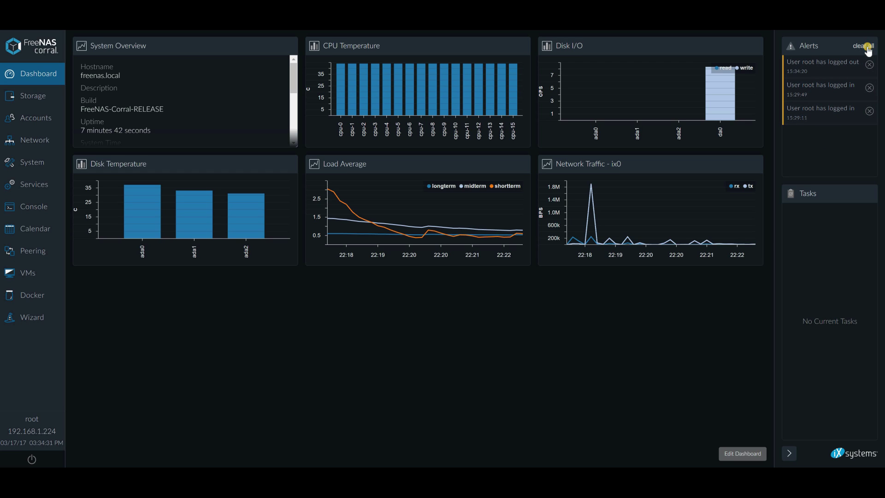
pyautogui.click(868, 46)
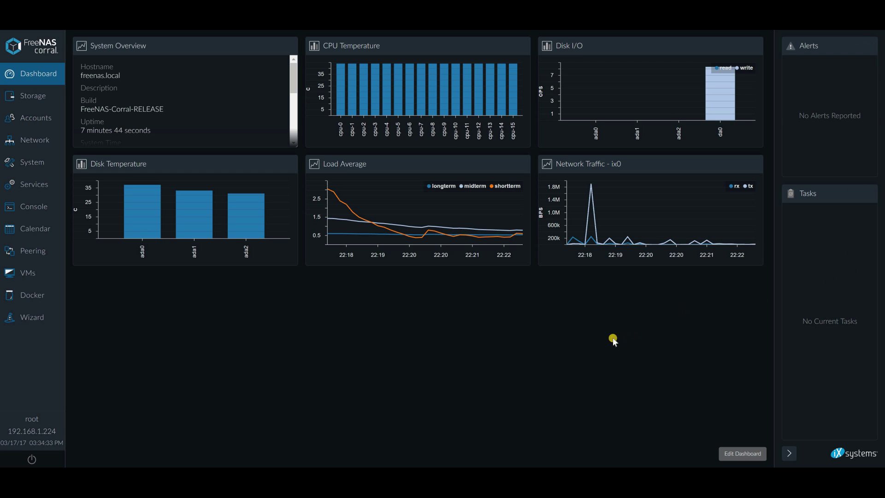
pyautogui.click(48, 294)
pyautogui.click(140, 88)
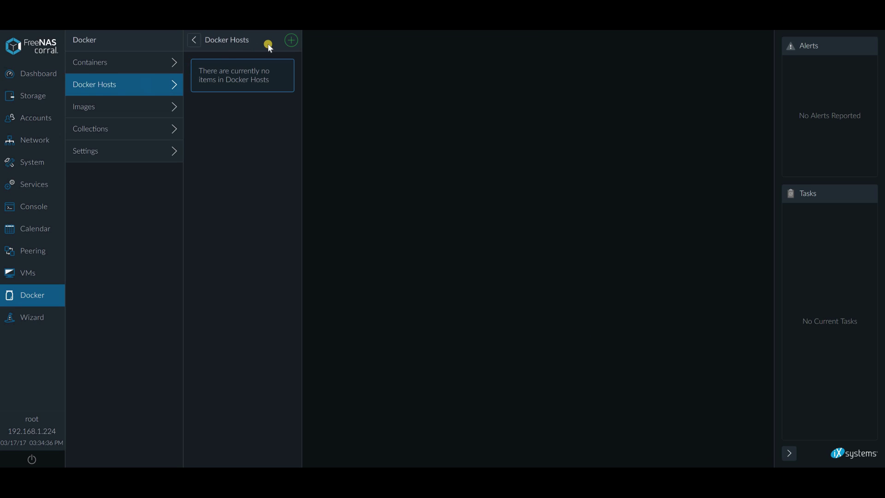
# Add Docker host gazda with 10 CPU cores and 40 GiB memory on FIRE, and save it
pyautogui.click(288, 41)
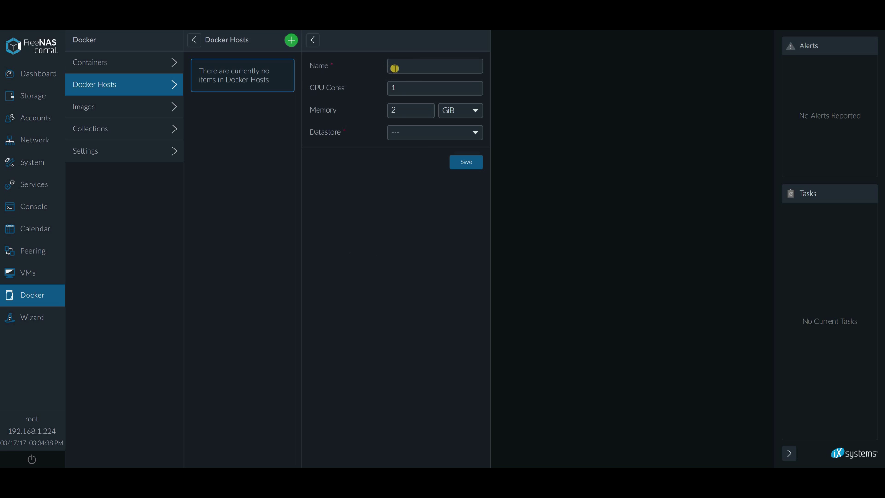
pyautogui.click(469, 73)
pyautogui.press('Tab')
pyautogui.write('10')
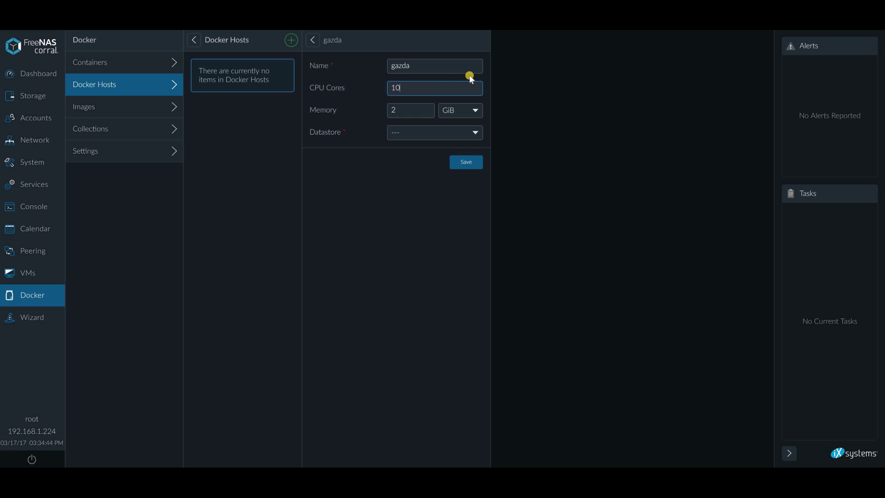
pyautogui.press('Tab')
pyautogui.click(475, 132)
pyautogui.click(458, 156)
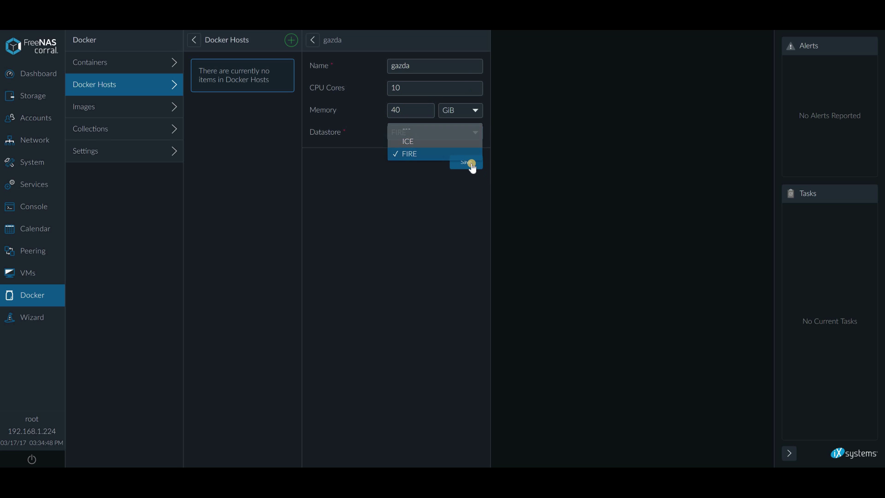
pyautogui.click(470, 162)
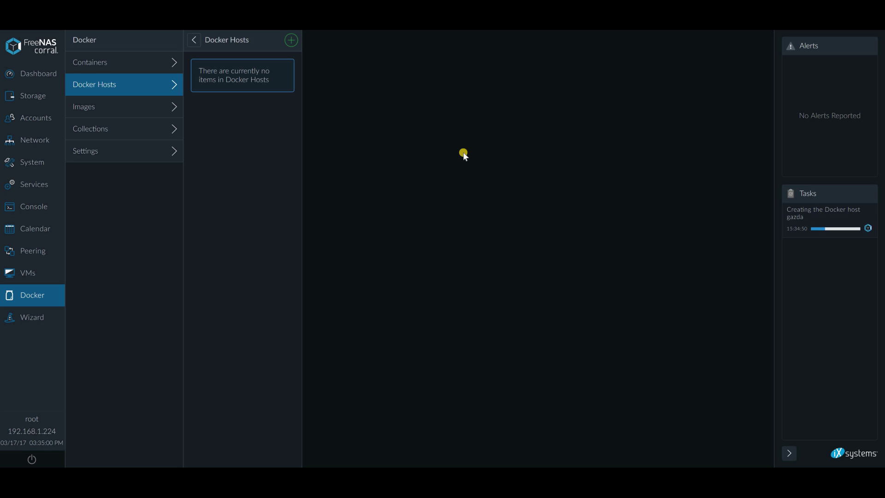
pyautogui.click(45, 154)
pyautogui.click(148, 69)
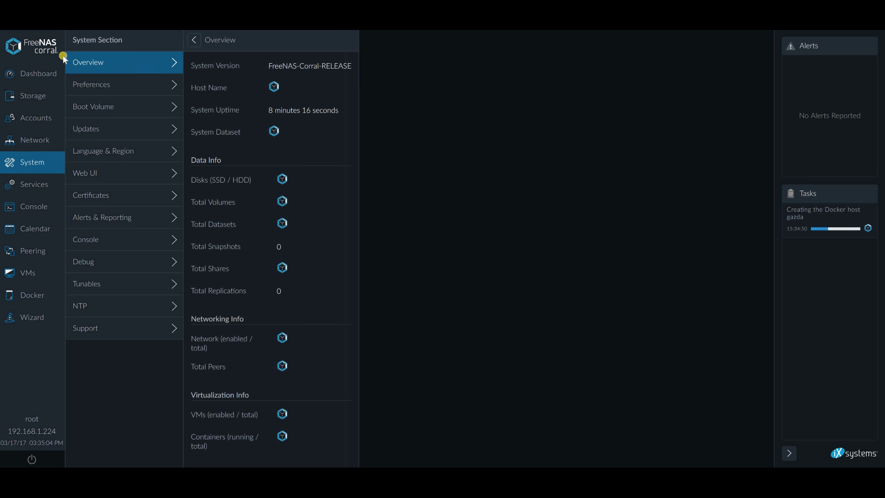
pyautogui.click(31, 74)
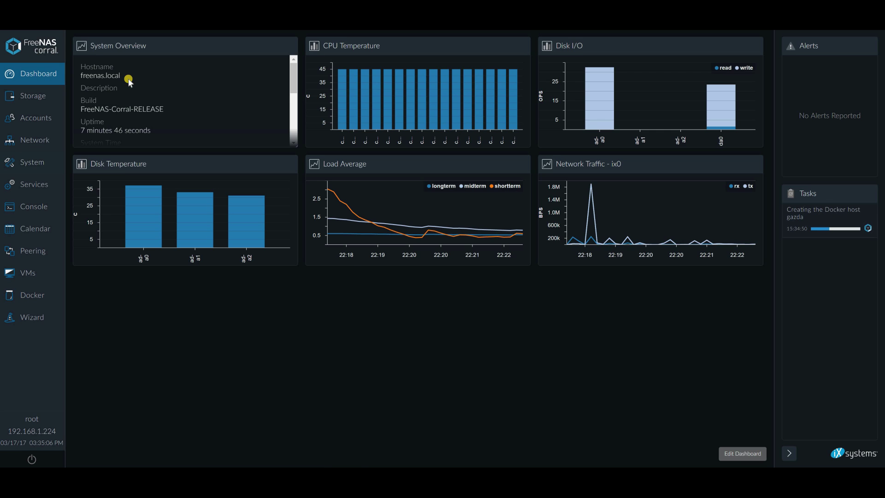
pyautogui.moveTo(122, 75); pyautogui.dragTo(86, 75)
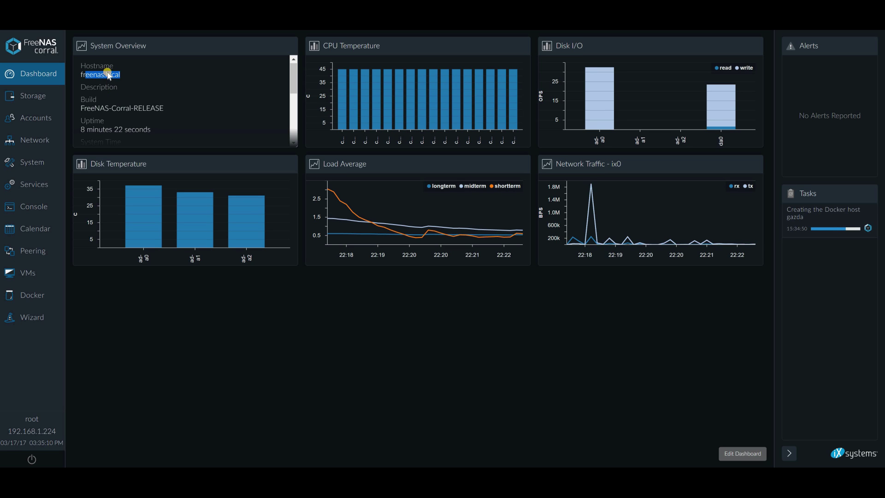
pyautogui.scroll(-1, 107, 63)
pyautogui.moveTo(170, 64); pyautogui.dragTo(156, 84)
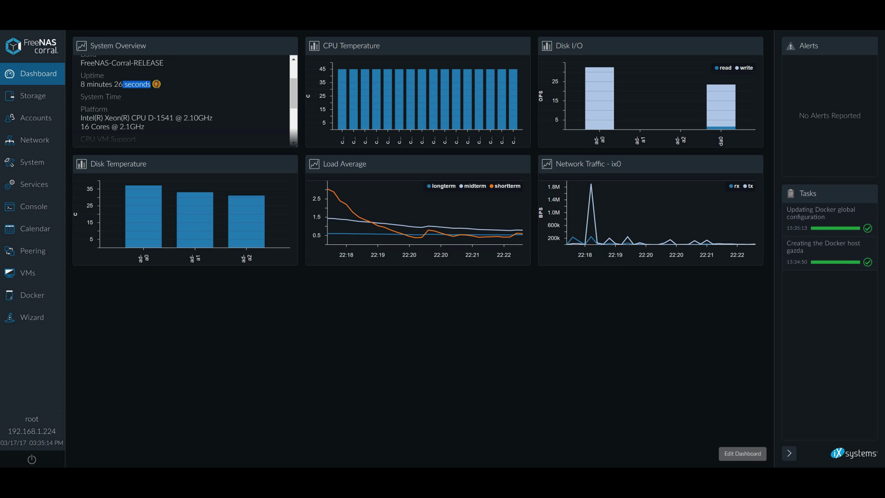
pyautogui.click(163, 83)
pyautogui.moveTo(81, 81); pyautogui.dragTo(138, 94)
pyautogui.scroll(-1, 138, 94)
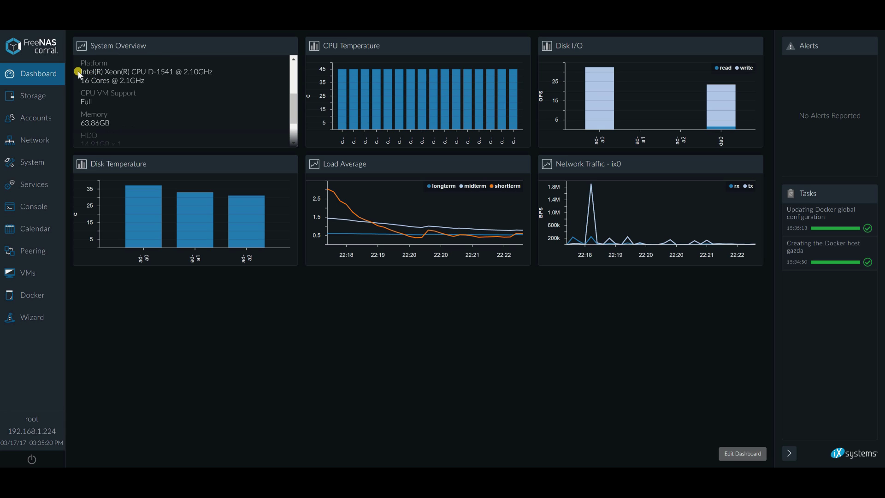
pyautogui.moveTo(78, 72); pyautogui.dragTo(167, 77)
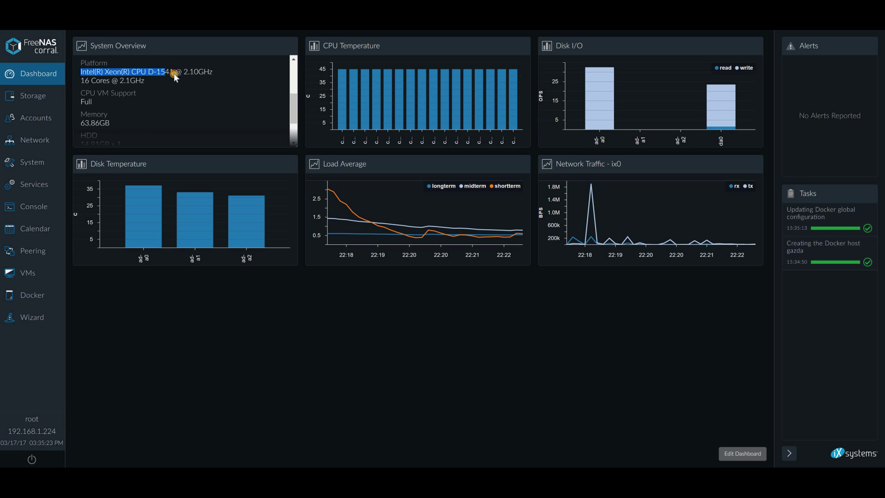
pyautogui.click(206, 77)
pyautogui.moveTo(194, 73); pyautogui.dragTo(196, 82)
pyautogui.click(134, 78)
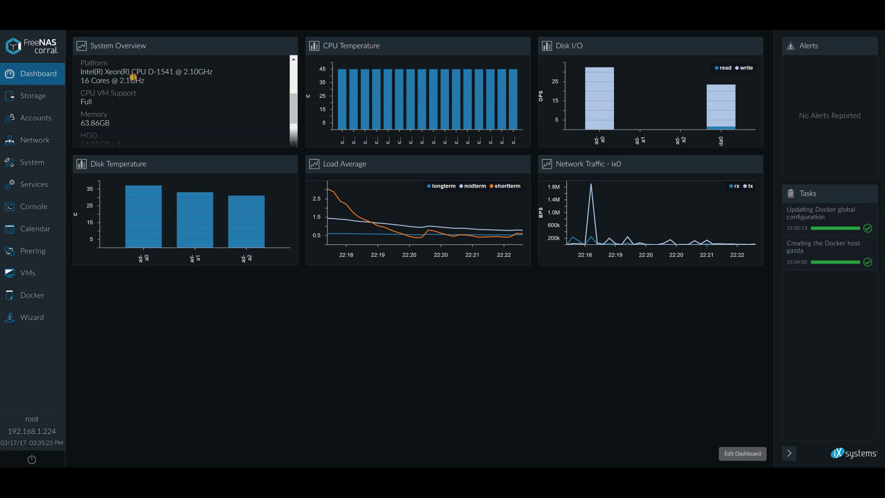
pyautogui.moveTo(105, 72); pyautogui.dragTo(175, 104)
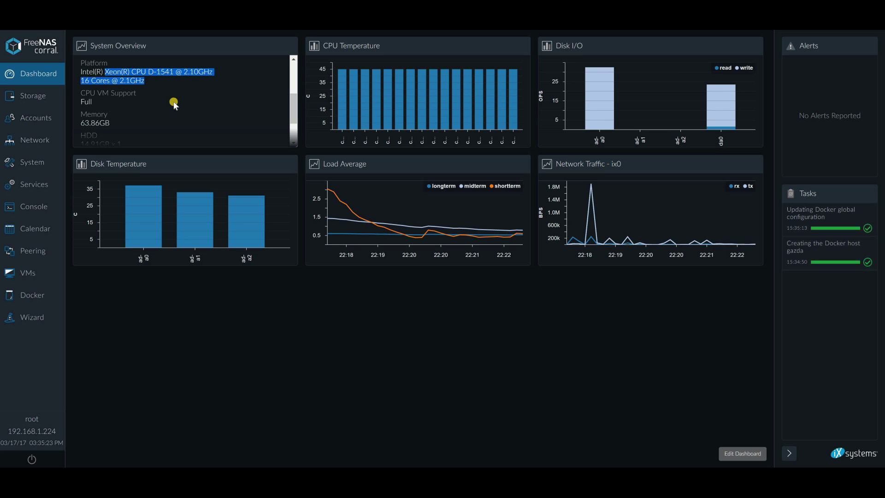
pyautogui.scroll(-3, 174, 103)
pyautogui.scroll(3, 115, 121)
pyautogui.doubleClick(140, 123)
pyautogui.scroll(-2, 112, 110)
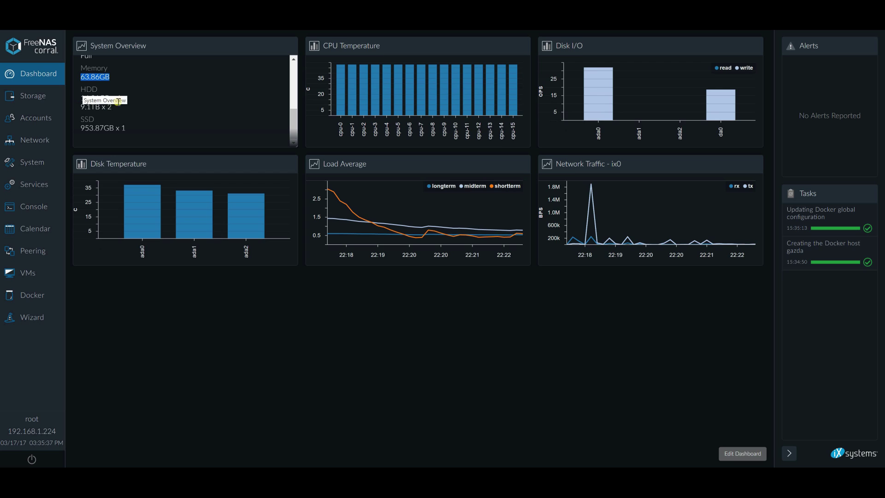
pyautogui.click(125, 110)
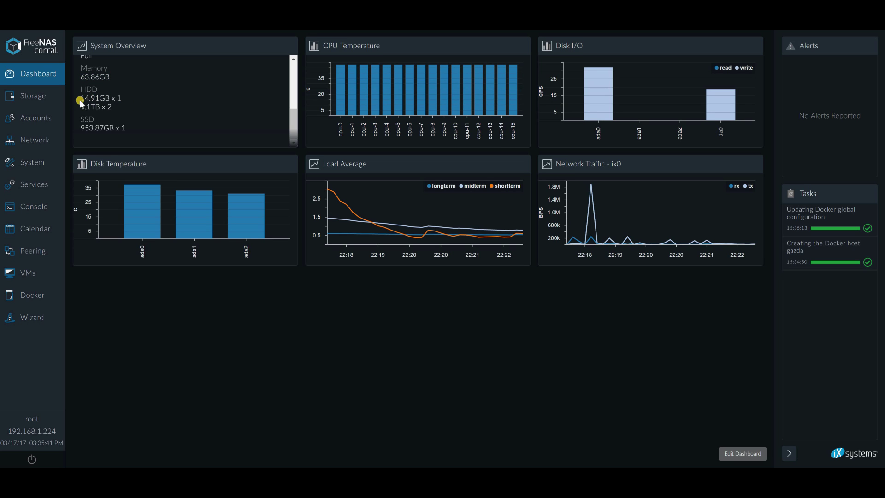
pyautogui.tripleClick(122, 108)
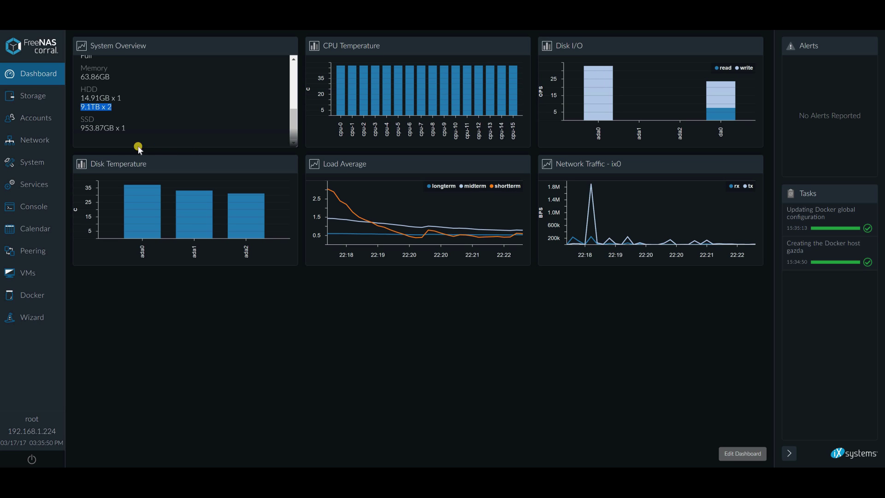
pyautogui.scroll(5, 142, 112)
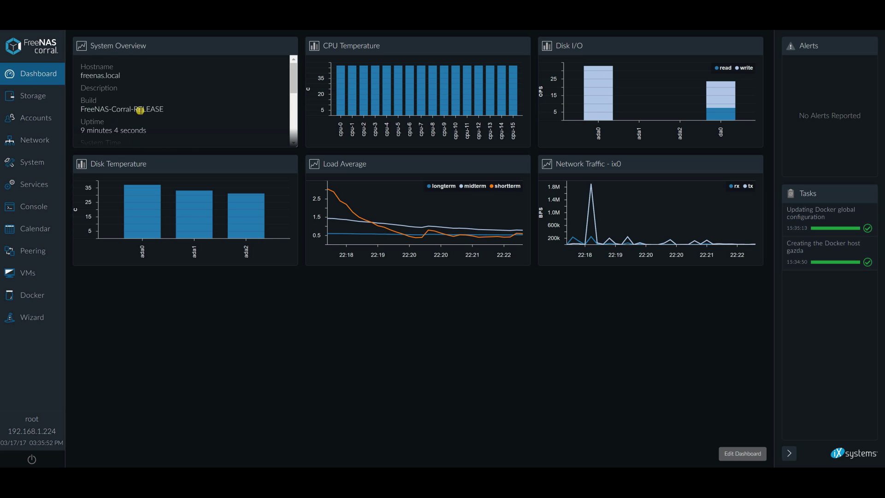
pyautogui.click(821, 226)
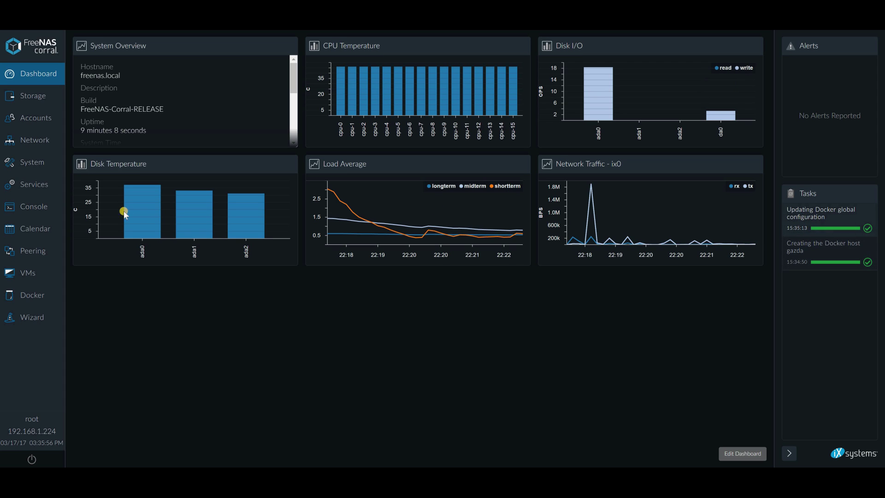
pyautogui.click(26, 294)
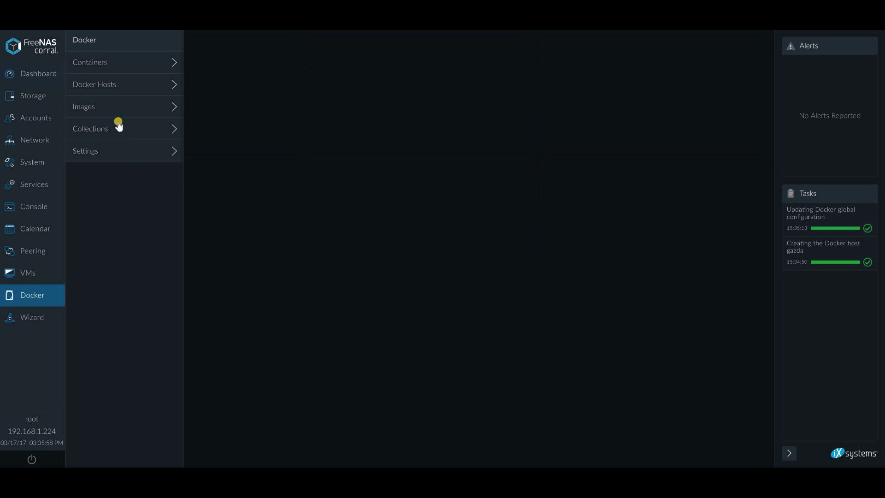
pyautogui.click(112, 89)
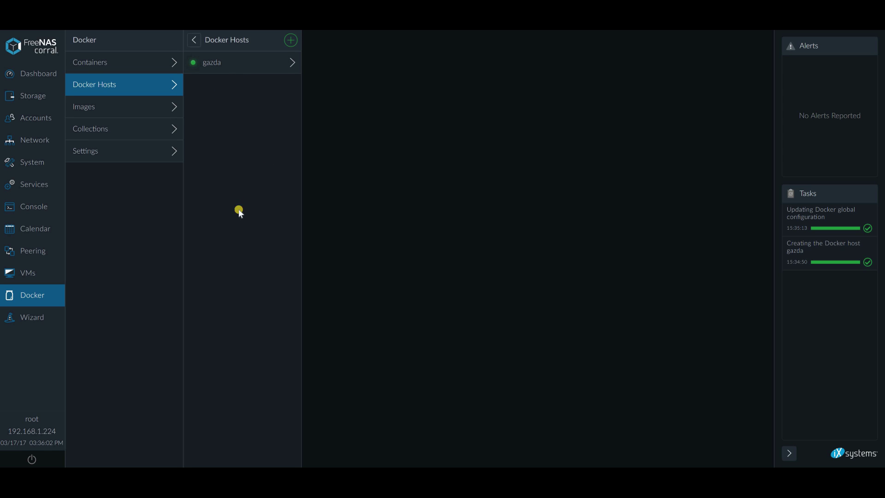
pyautogui.click(23, 272)
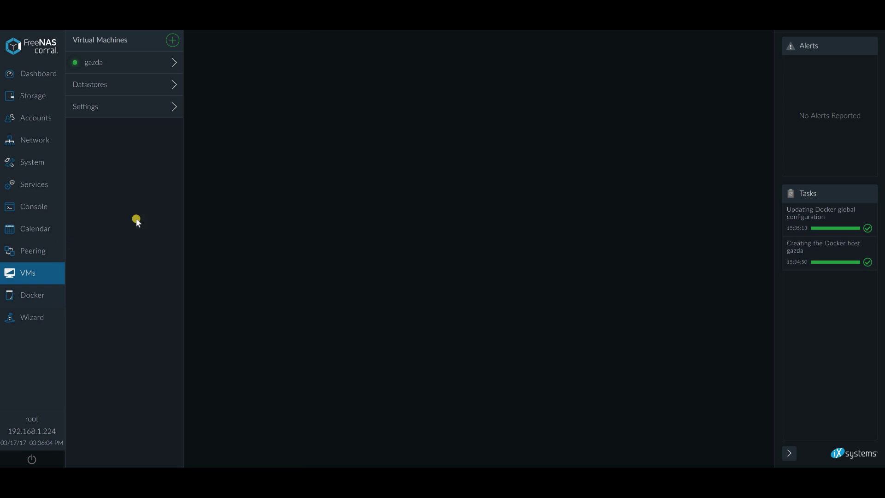
pyautogui.click(30, 294)
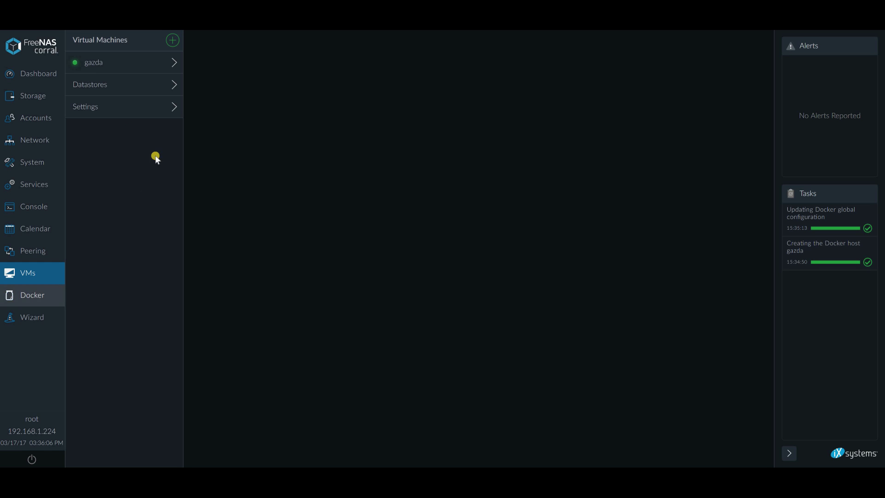
pyautogui.click(113, 62)
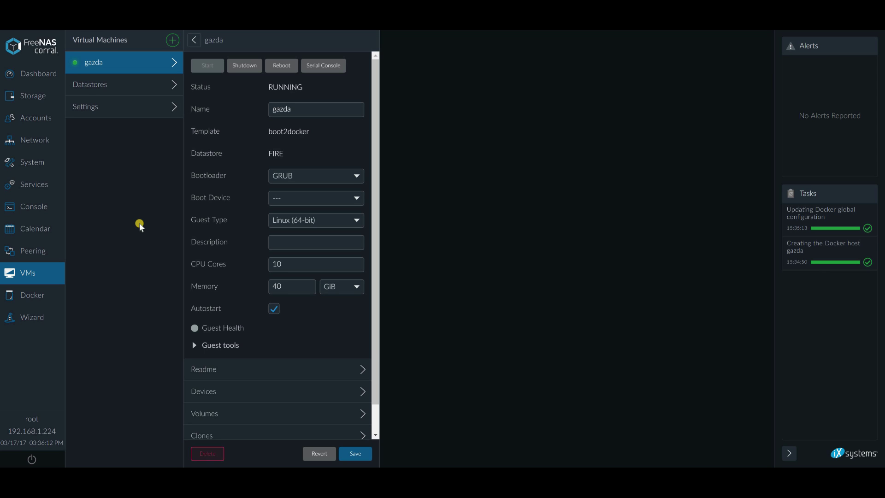
pyautogui.click(309, 261)
pyautogui.click(302, 287)
pyautogui.click(31, 297)
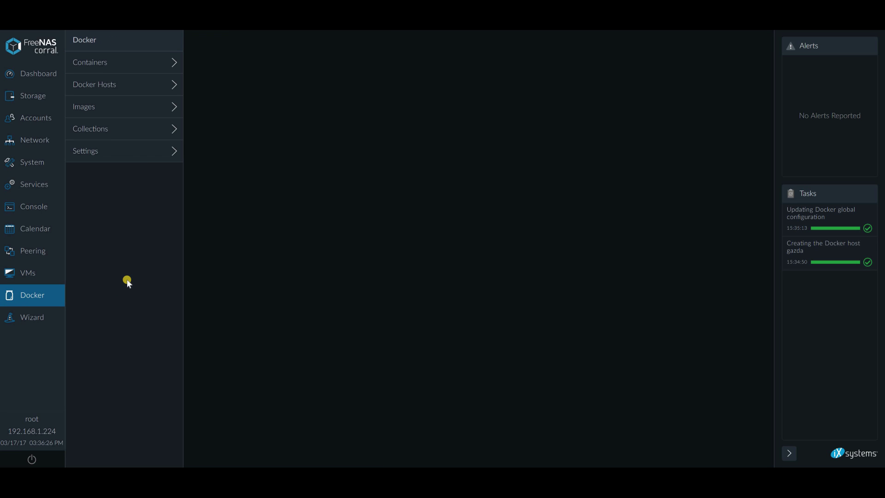
# Browse the Docker containers, images and collections lists, ending on the empty Containers list
pyautogui.click(123, 67)
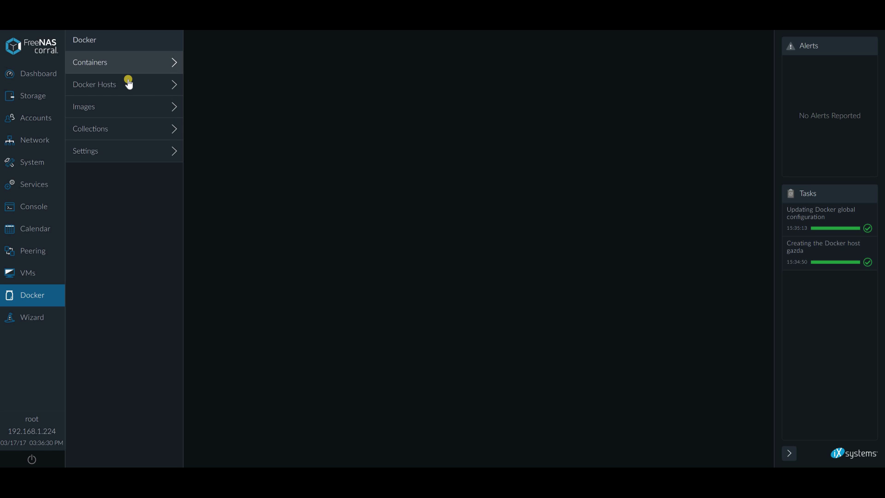
pyautogui.click(132, 106)
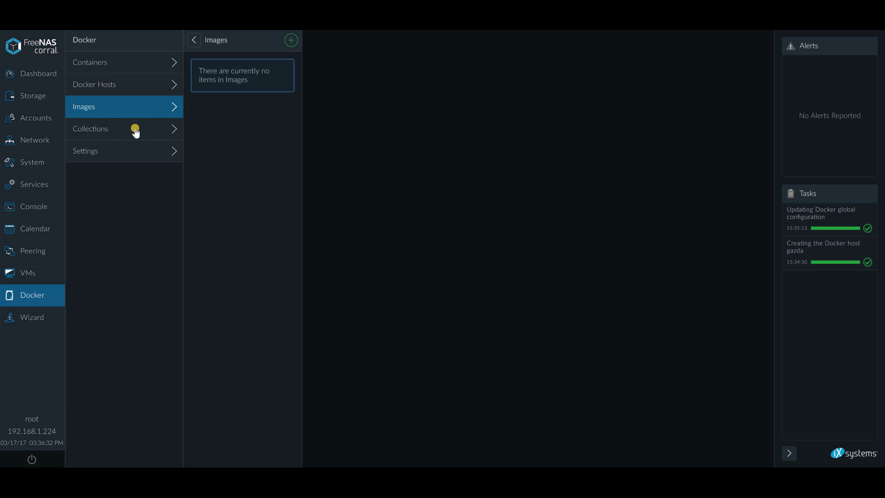
pyautogui.click(158, 132)
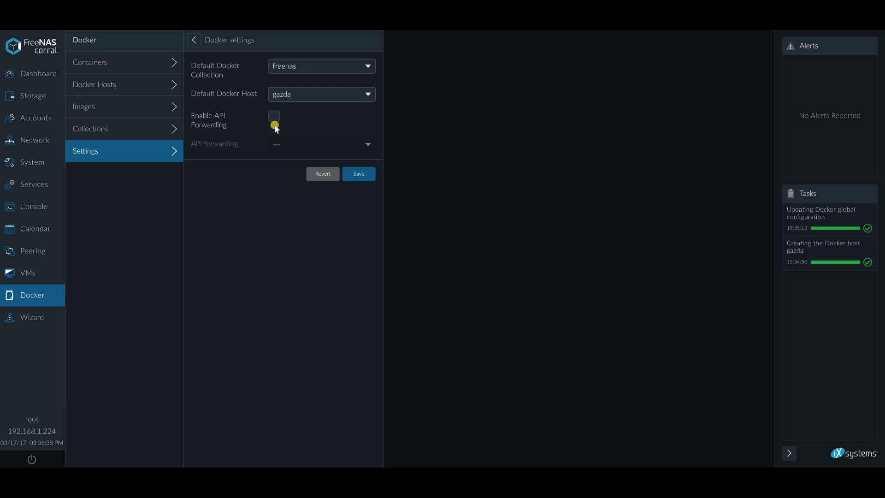
pyautogui.click(143, 71)
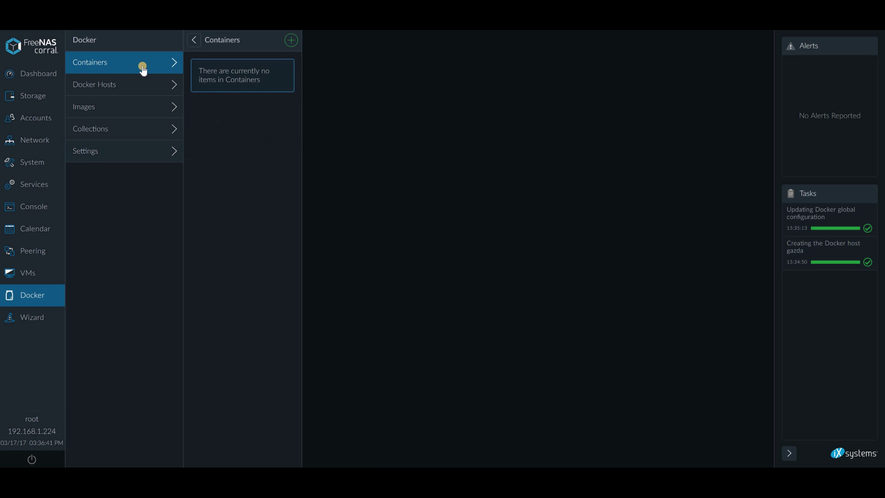
pyautogui.click(293, 46)
# Pick the freenas collection and scroll through its images, such as plex 1.4.4.3495
pyautogui.click(358, 66)
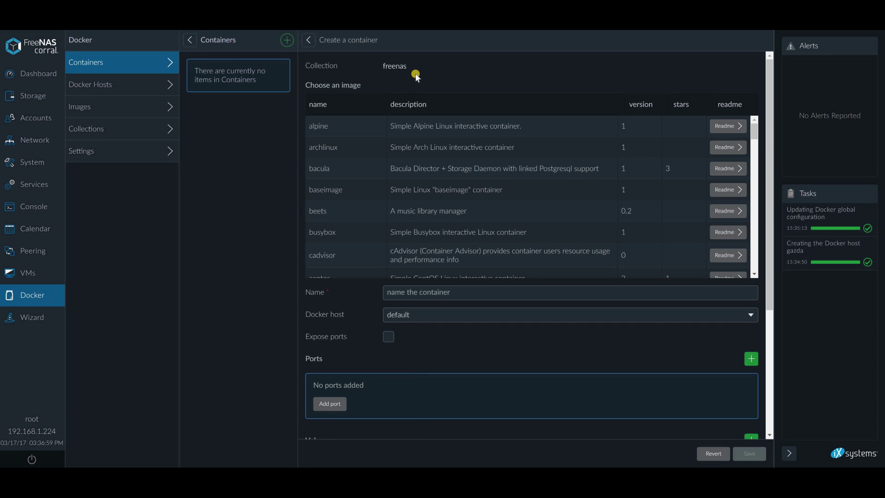
pyautogui.click(418, 74)
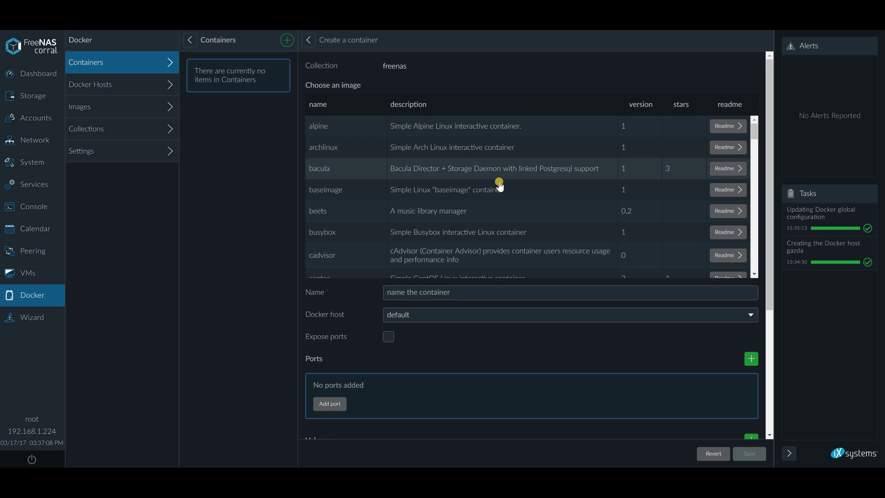
pyautogui.scroll(-2, 508, 194)
pyautogui.scroll(-2, 509, 196)
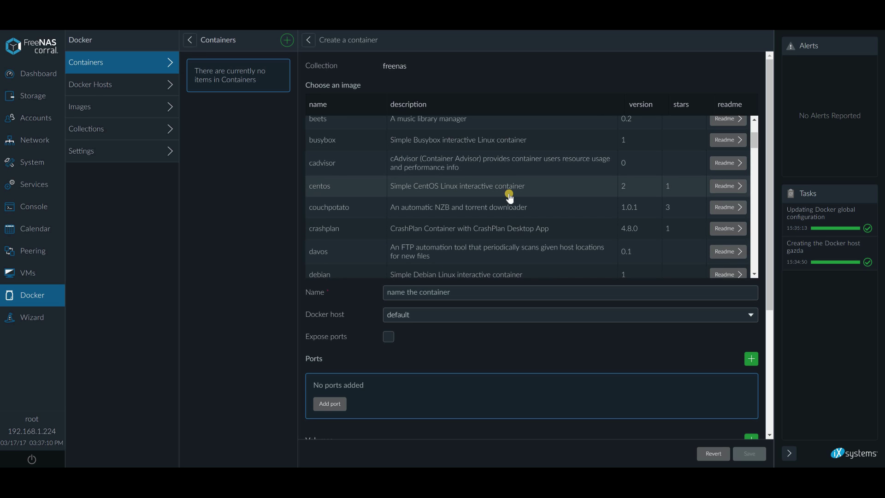
pyautogui.scroll(4, 507, 189)
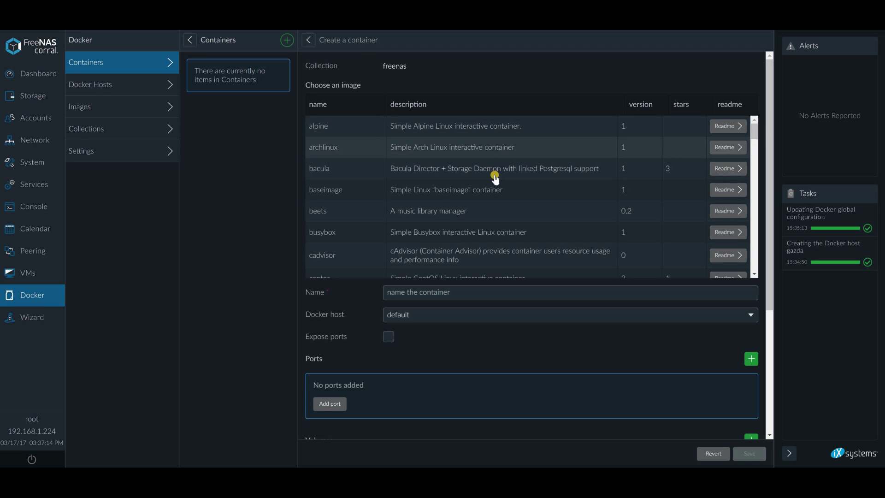
pyautogui.scroll(-2, 495, 179)
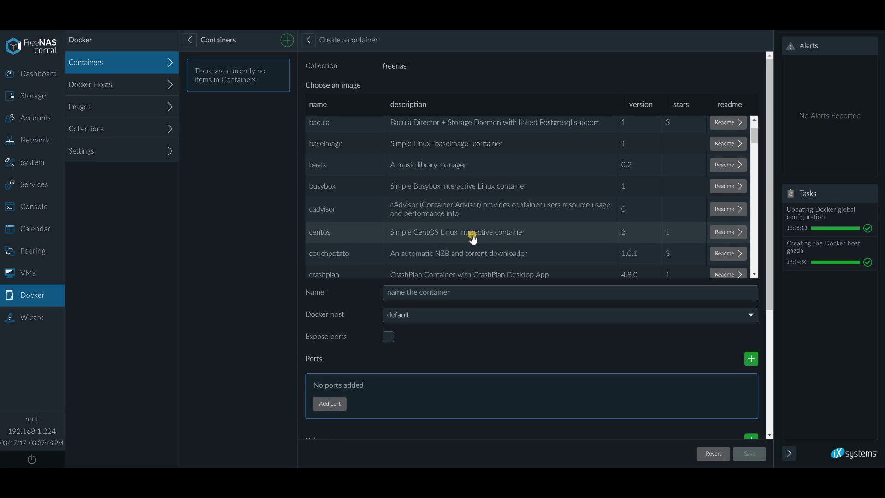
pyautogui.scroll(-4, 461, 231)
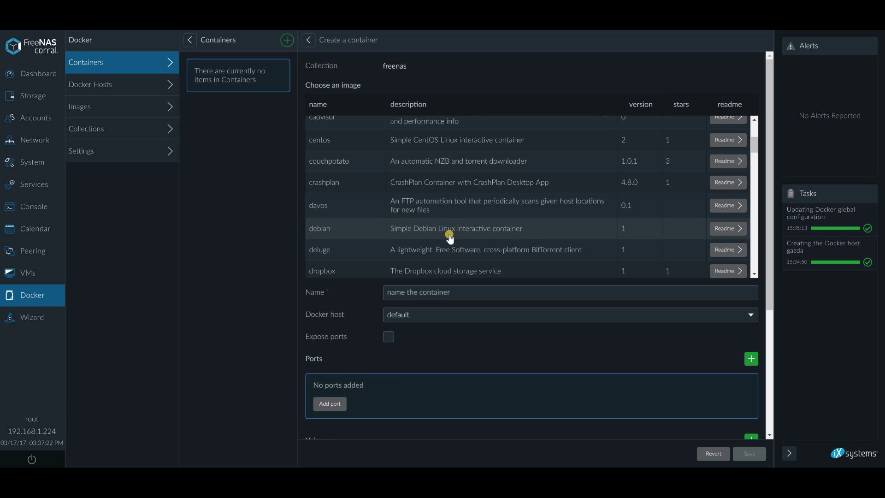
pyautogui.scroll(-2, 408, 228)
pyautogui.scroll(-2, 411, 229)
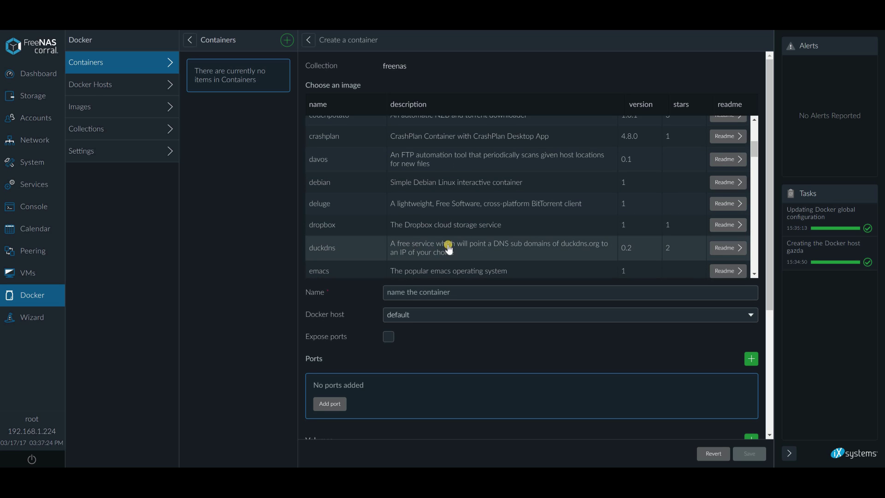
pyautogui.scroll(-1, 415, 235)
pyautogui.scroll(-1, 375, 229)
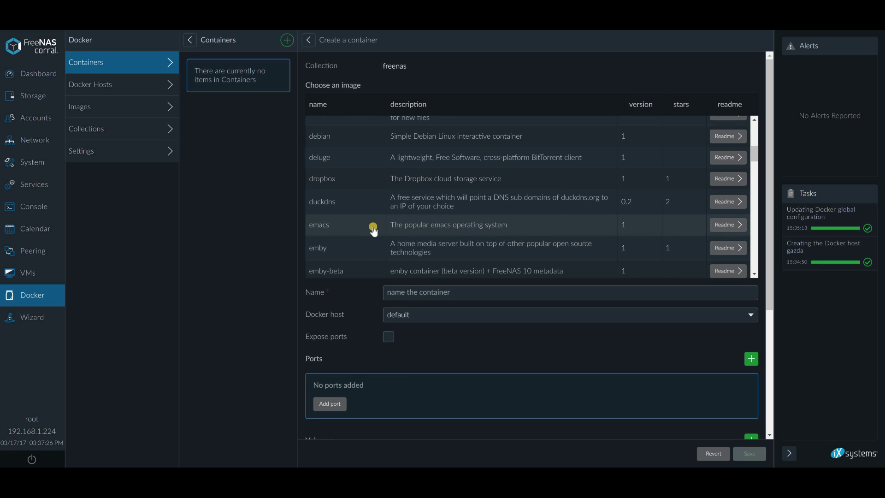
pyautogui.scroll(-2, 371, 228)
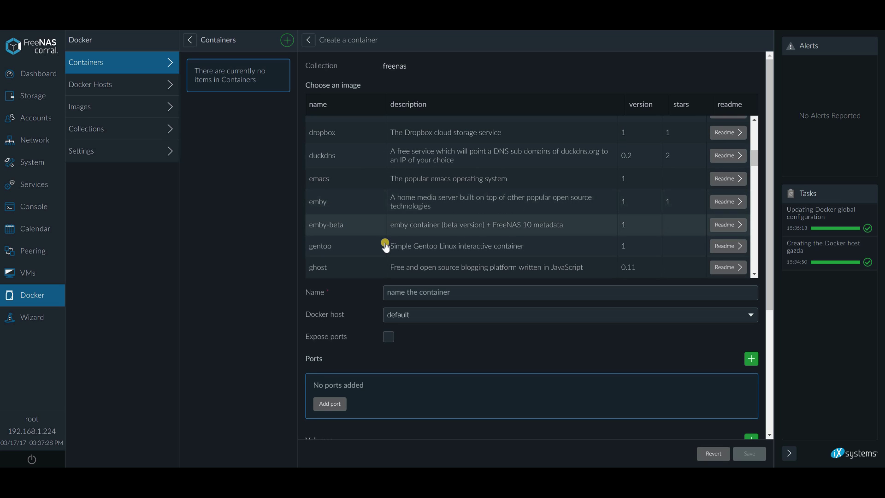
pyautogui.scroll(-2, 380, 245)
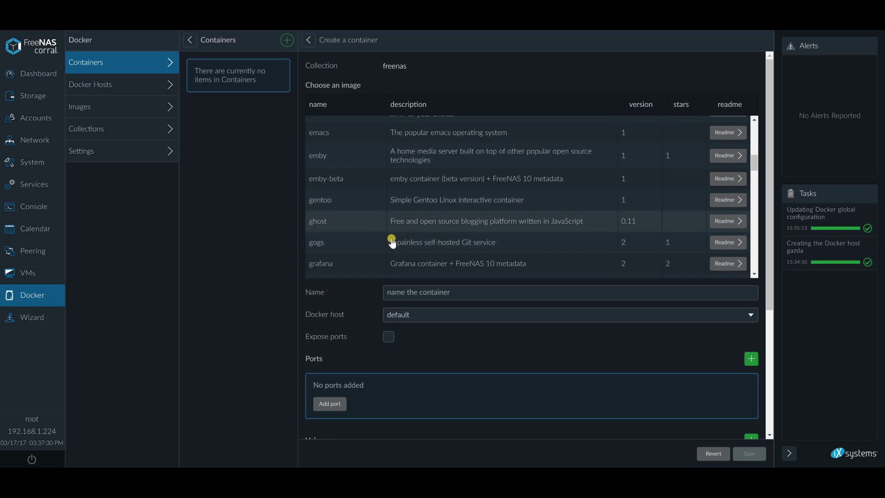
pyautogui.scroll(-4, 392, 235)
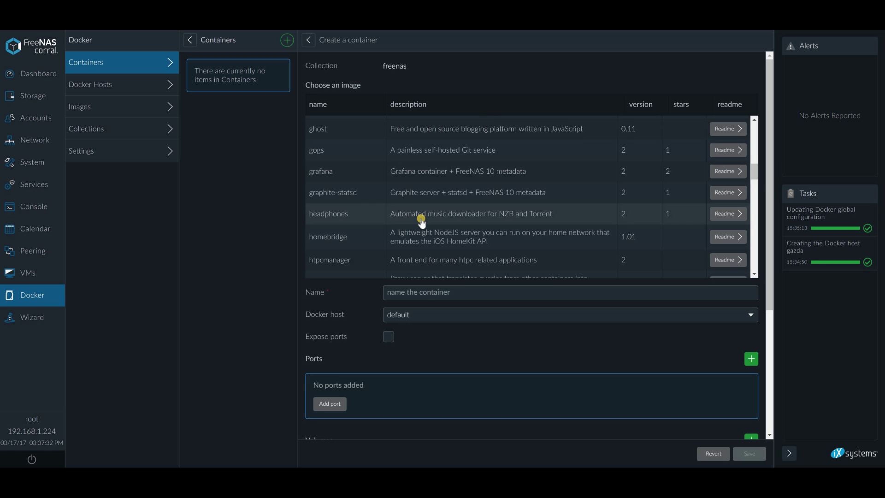
pyautogui.scroll(-4, 401, 230)
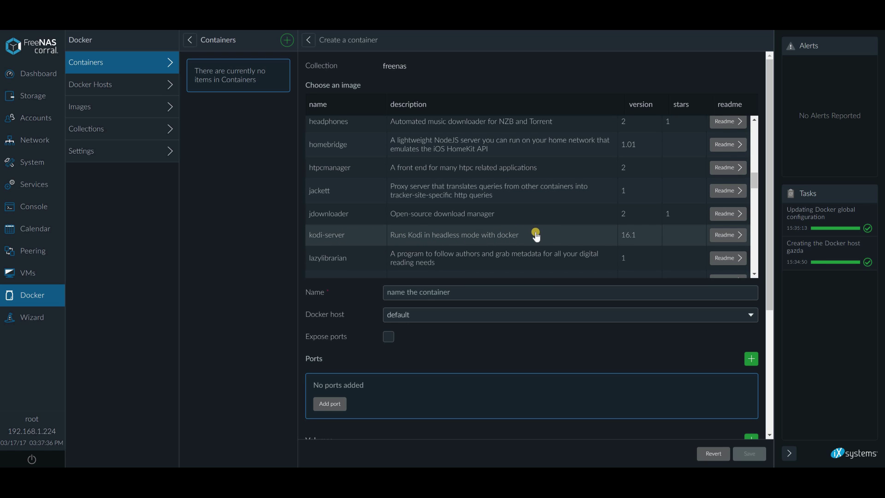
pyautogui.scroll(-4, 535, 234)
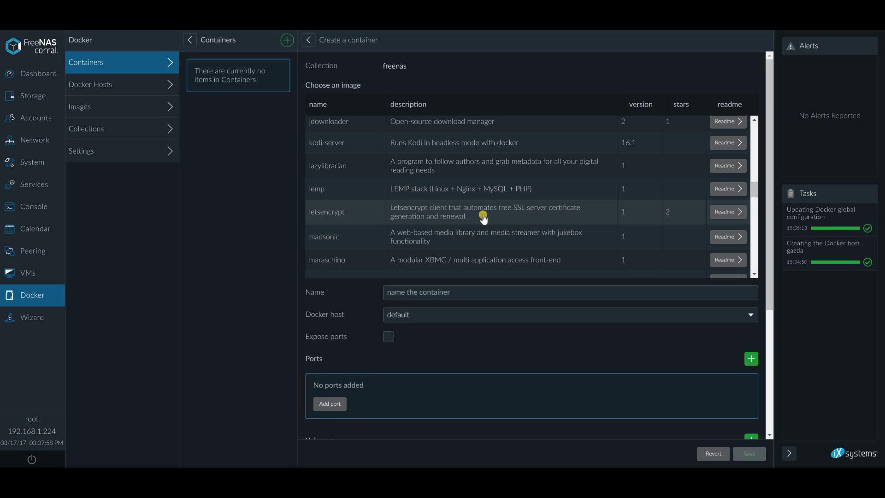
pyautogui.scroll(-1, 480, 203)
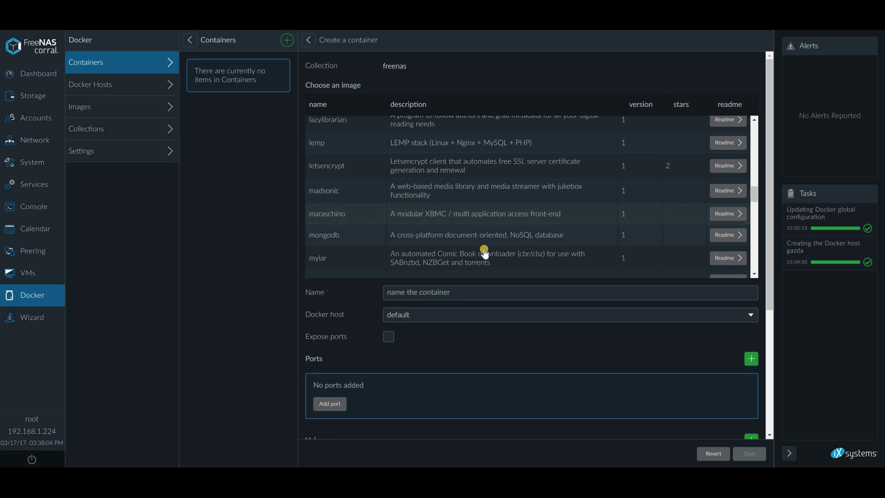
pyautogui.scroll(-2, 488, 243)
pyautogui.scroll(-2, 489, 241)
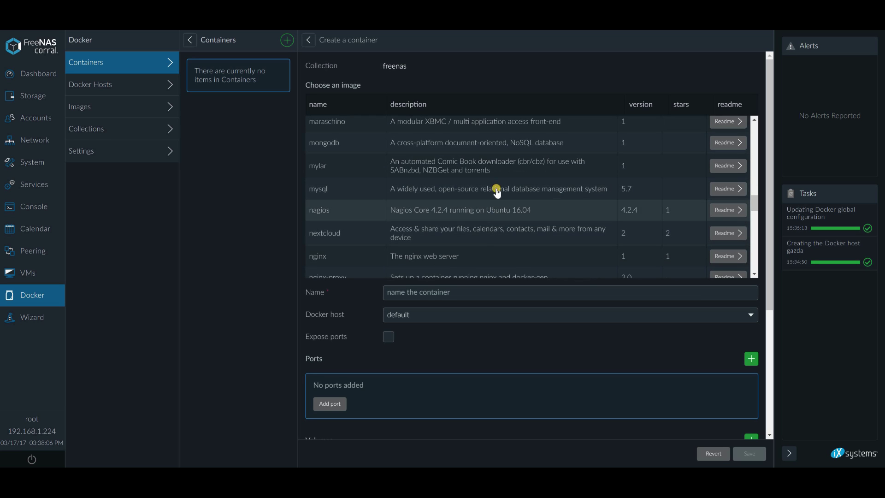
pyautogui.scroll(-2, 470, 226)
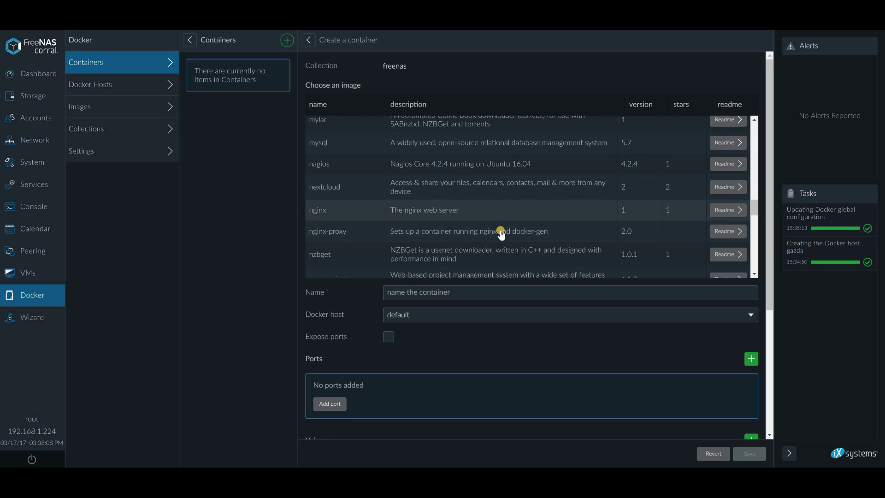
pyautogui.scroll(-4, 500, 231)
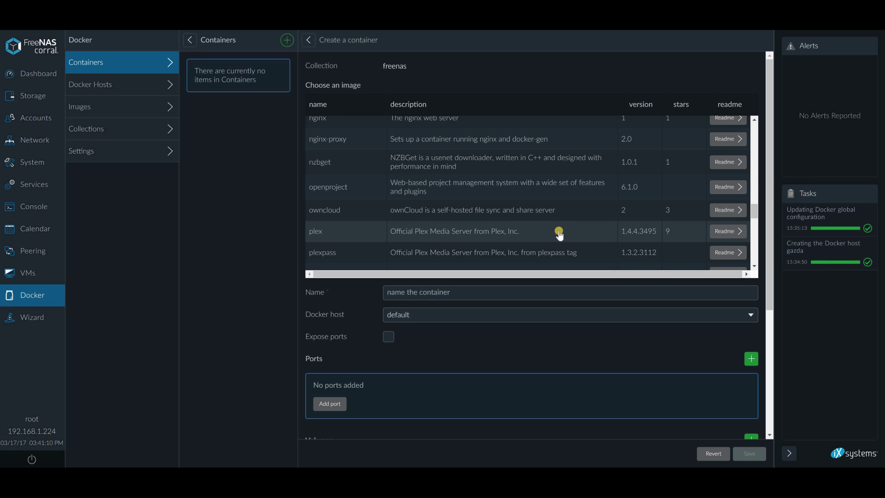
# Select the unifi UniFi Controller 5.4.11 image, adding ports 3478 UDP and 6789 TCP
pyautogui.scroll(-4, 593, 257)
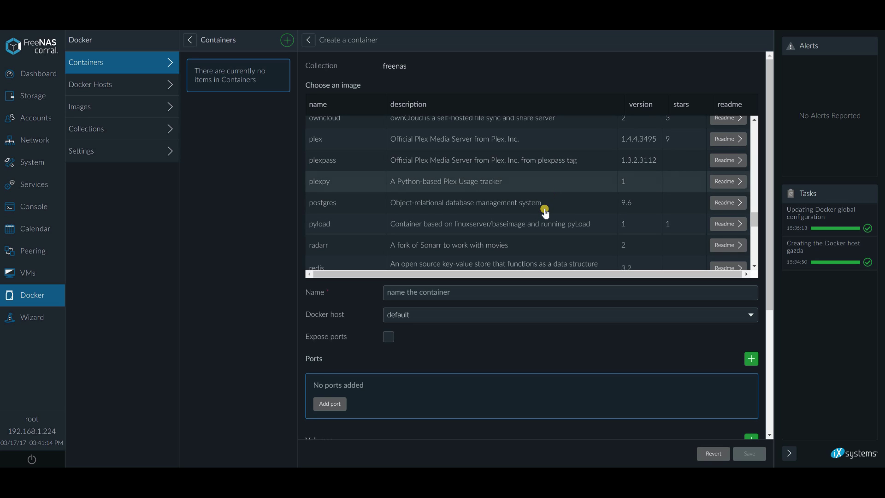
pyautogui.scroll(-2, 544, 216)
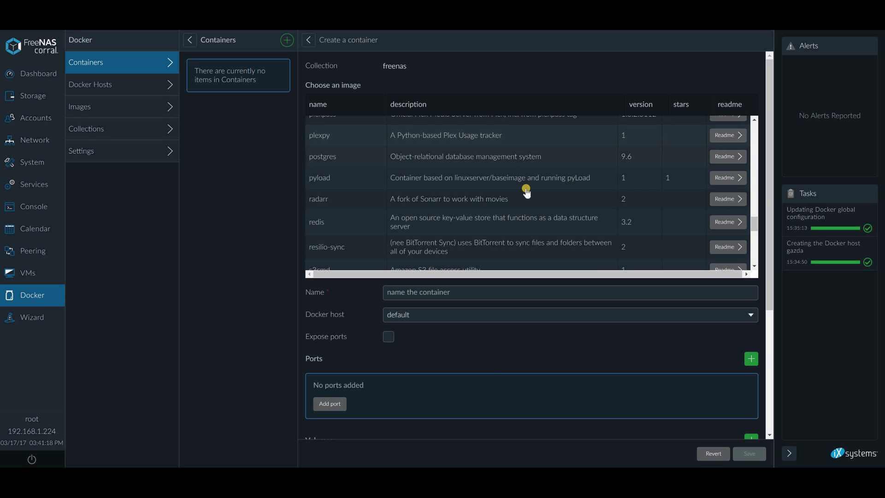
pyautogui.scroll(-1, 535, 203)
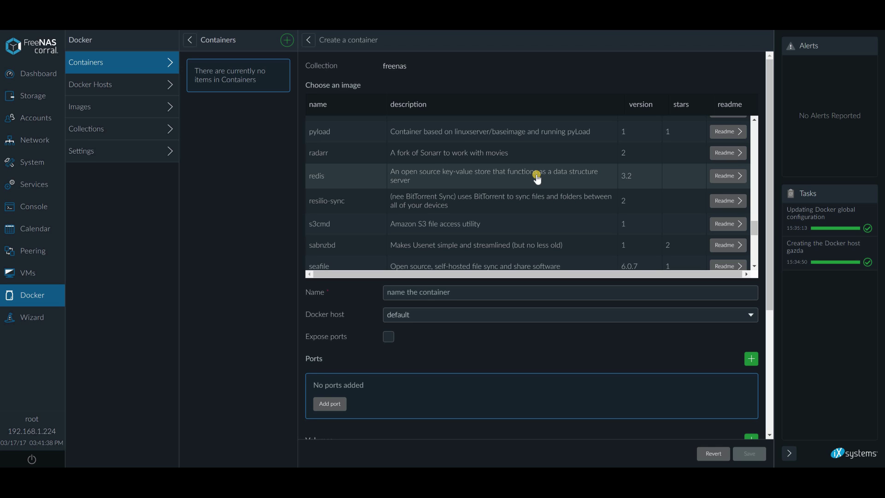
pyautogui.scroll(-3, 545, 196)
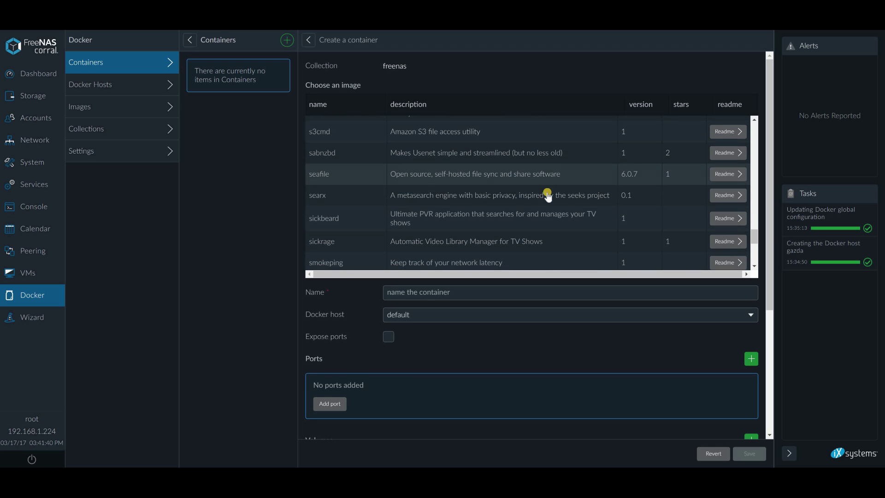
pyautogui.scroll(-5, 542, 214)
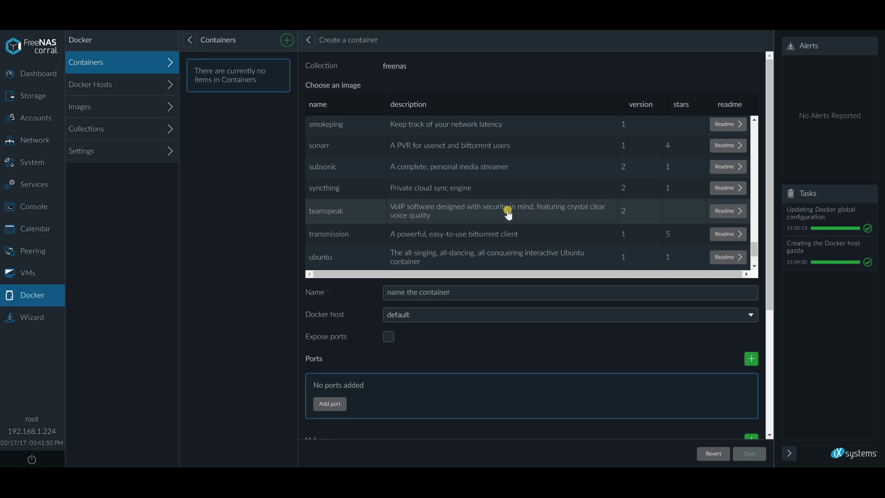
pyautogui.scroll(-2, 507, 211)
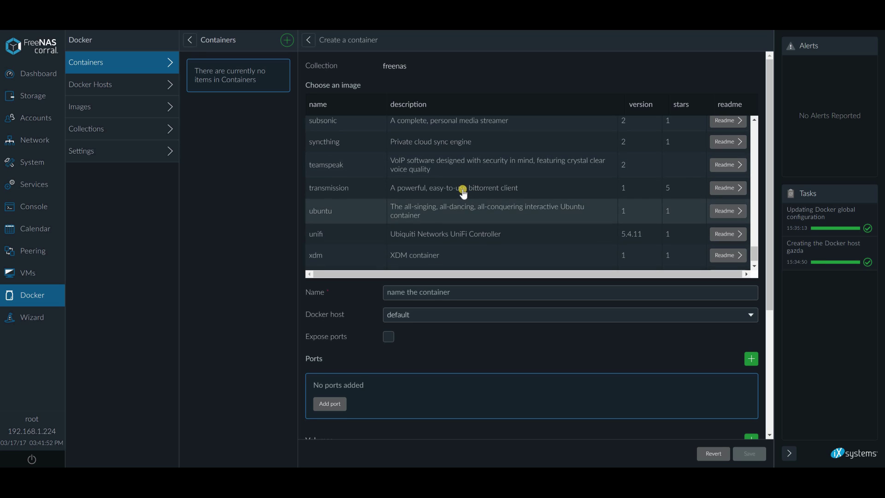
pyautogui.scroll(-1, 482, 210)
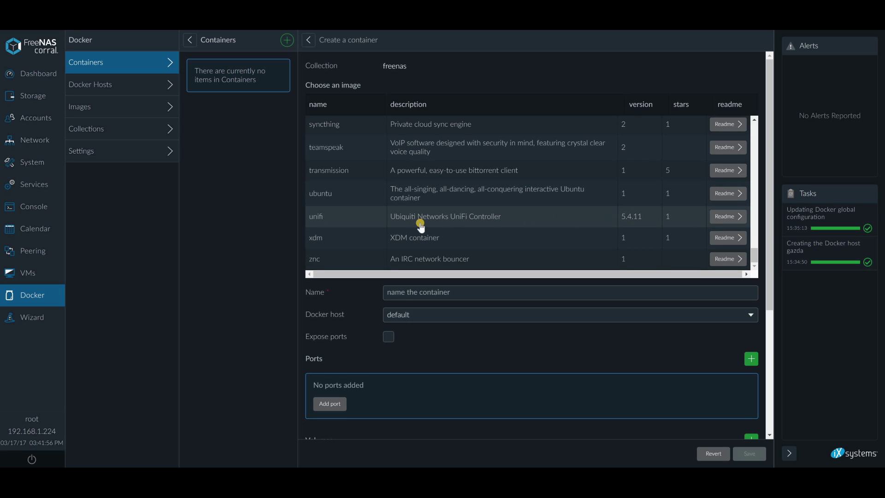
pyautogui.moveTo(396, 218); pyautogui.dragTo(632, 217)
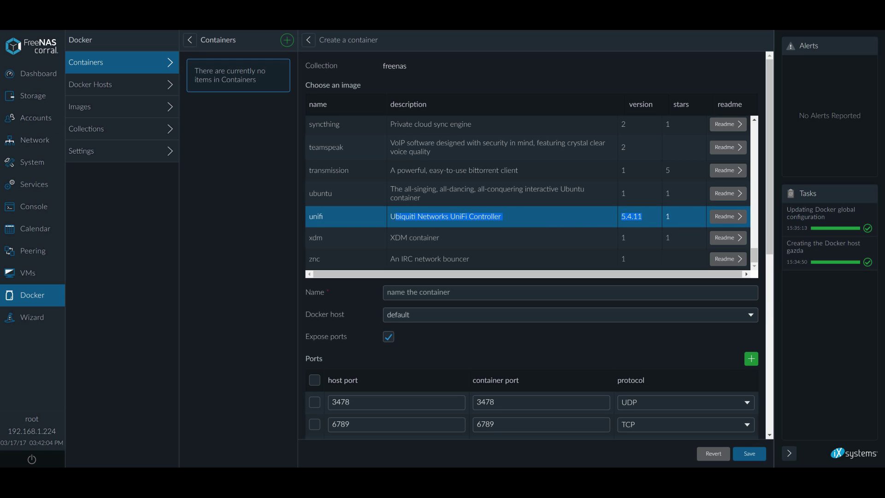
# Name the new container unifictrl
pyautogui.click(263, 221)
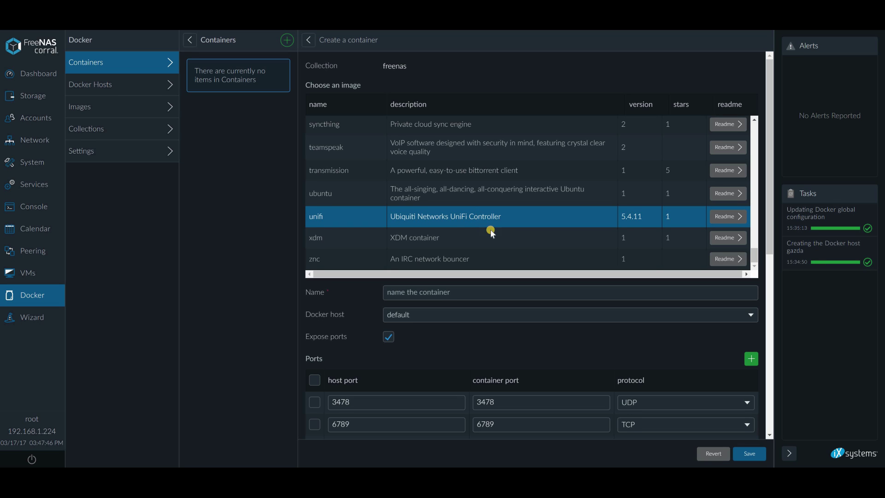
pyautogui.scroll(-2, 490, 229)
pyautogui.click(505, 205)
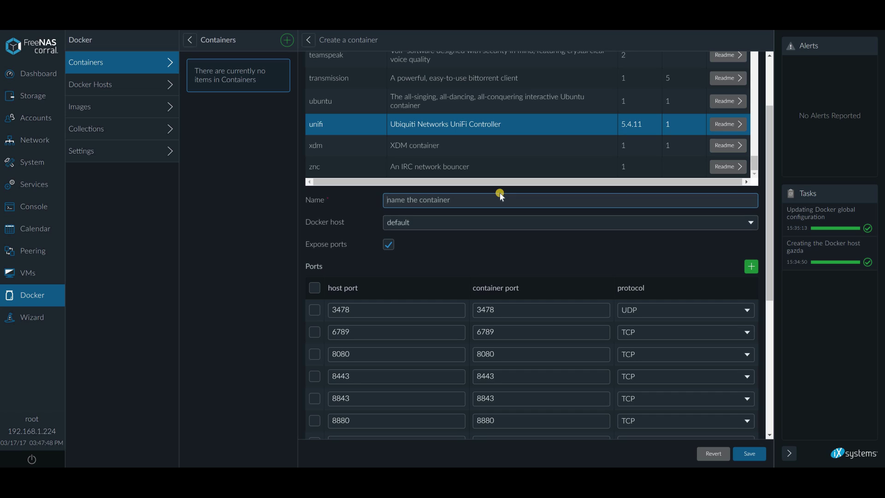
pyautogui.write('unifictrl')
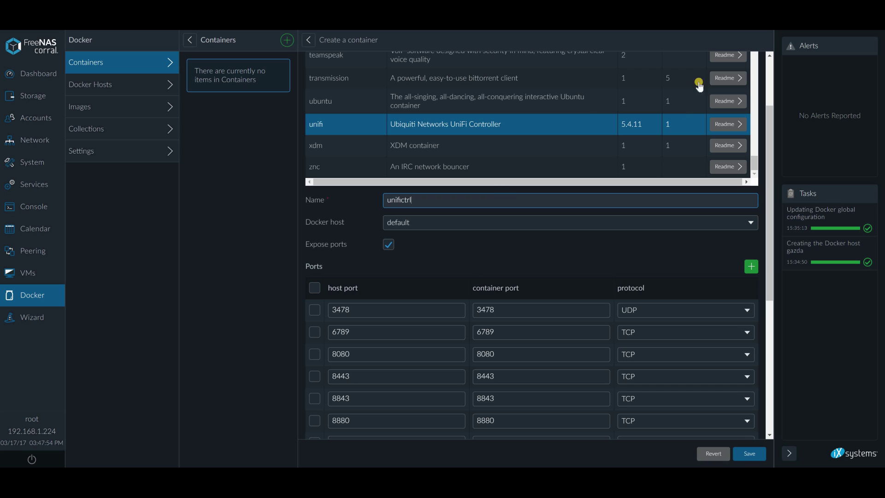
# Assign the container to the gazda Docker host and check all port mappings
pyautogui.click(578, 223)
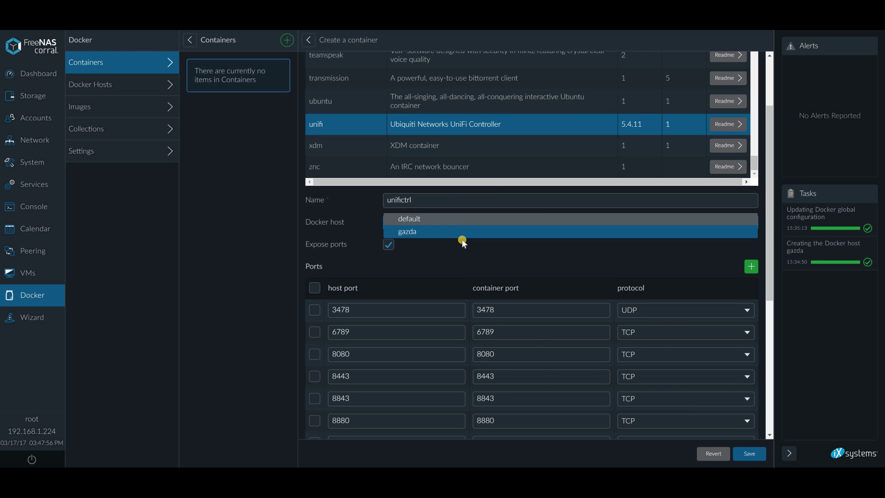
pyautogui.click(461, 238)
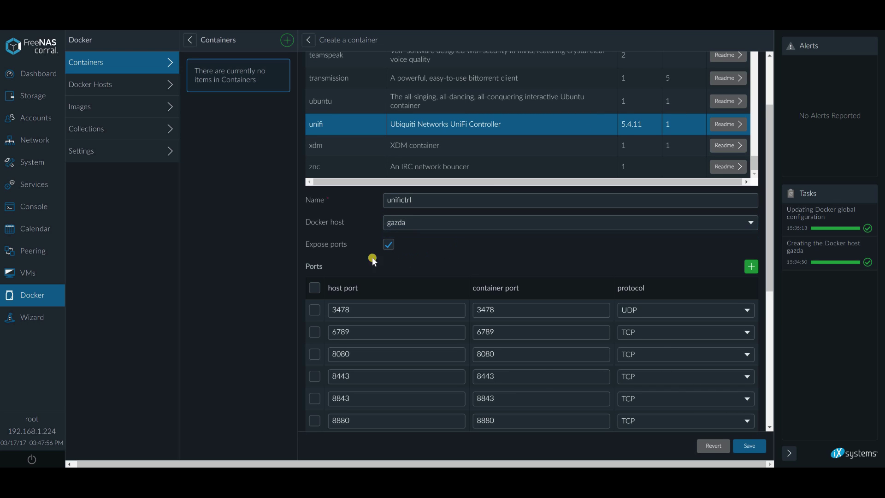
pyautogui.click(315, 287)
pyautogui.scroll(-2, 358, 223)
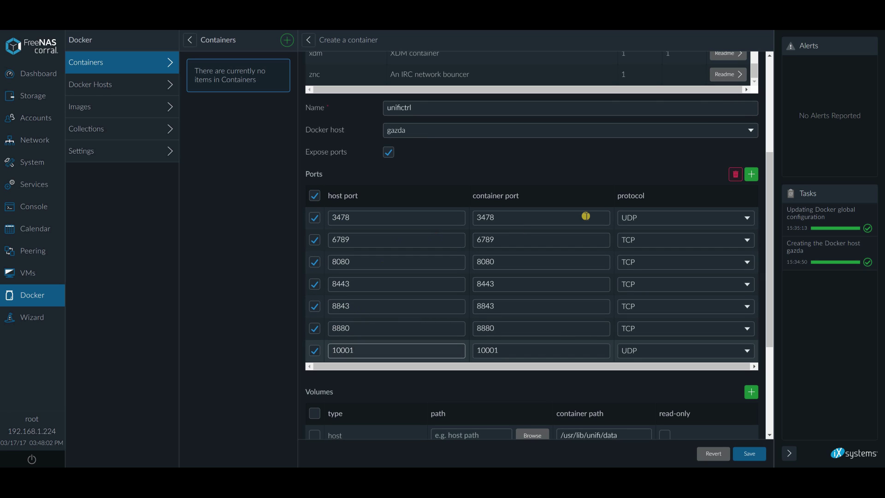
# Mark both the data and logs volumes read-only
pyautogui.scroll(-1, 495, 227)
pyautogui.scroll(-1, 495, 227)
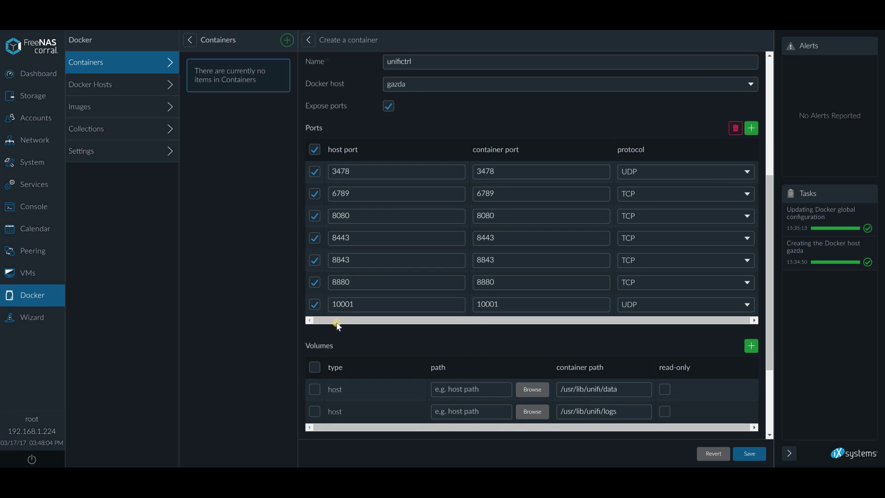
pyautogui.scroll(-2, 339, 304)
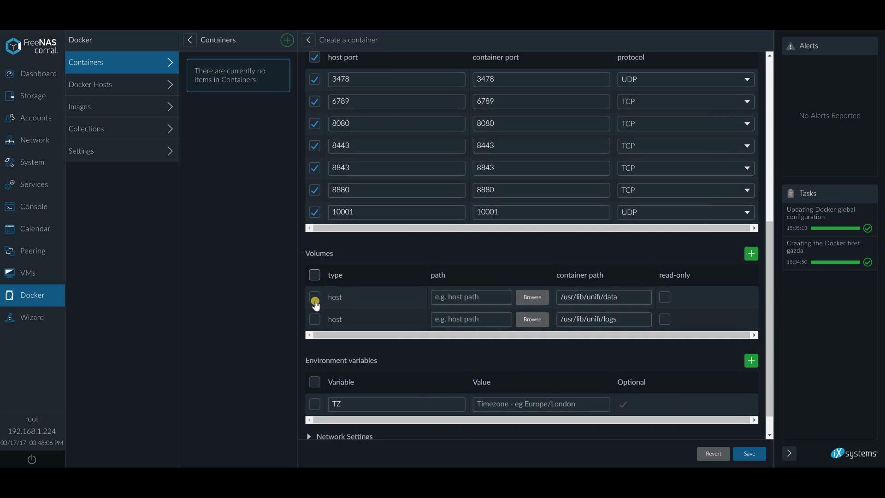
pyautogui.click(665, 298)
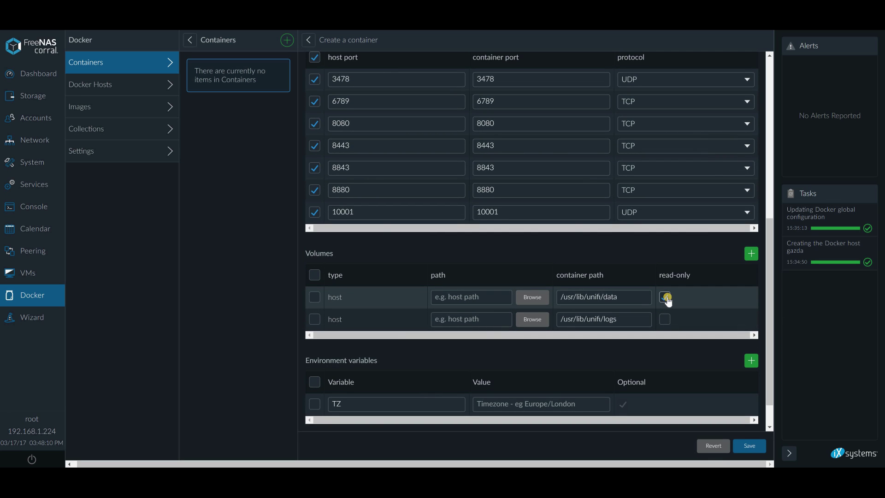
pyautogui.click(665, 299)
pyautogui.click(665, 297)
pyautogui.click(664, 320)
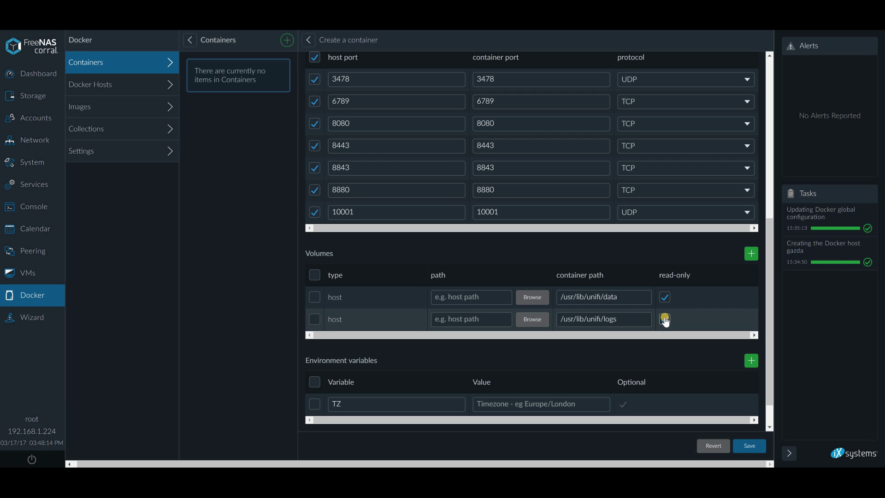
# Map the data volume to host path /mnt/FIRE/UniFi
pyautogui.click(336, 298)
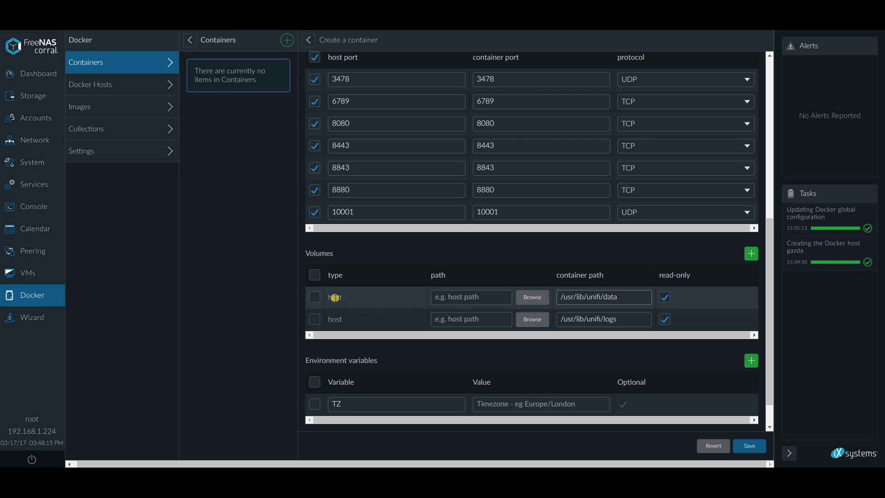
pyautogui.click(515, 305)
pyautogui.click(486, 327)
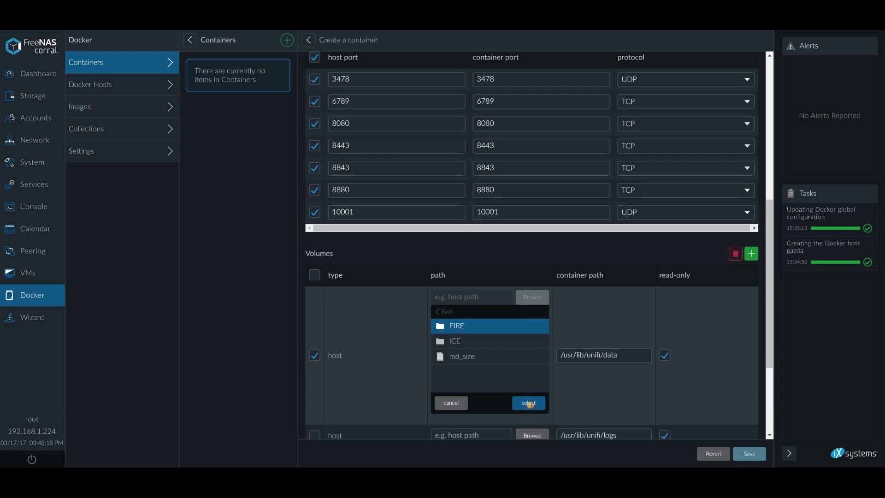
pyautogui.click(527, 403)
pyautogui.click(498, 297)
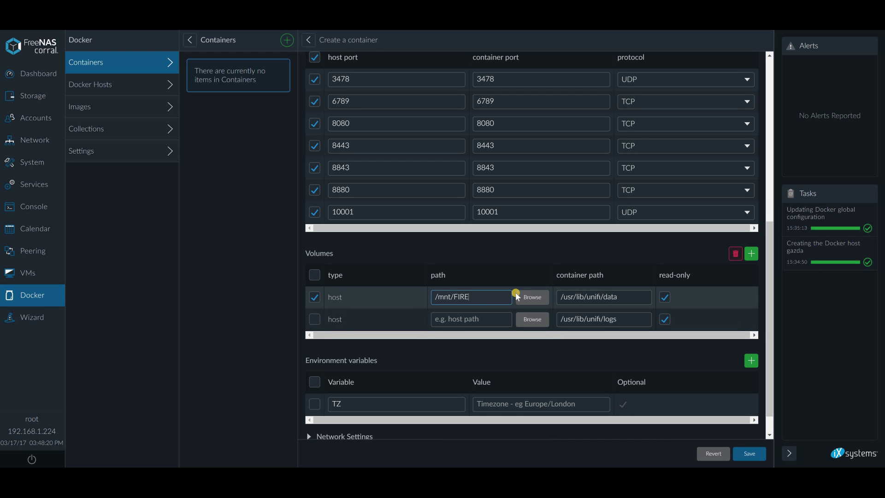
pyautogui.write('/UniFi/')
# Enable the TZ environment variable with value America/New_York
pyautogui.scroll(-1, 516, 316)
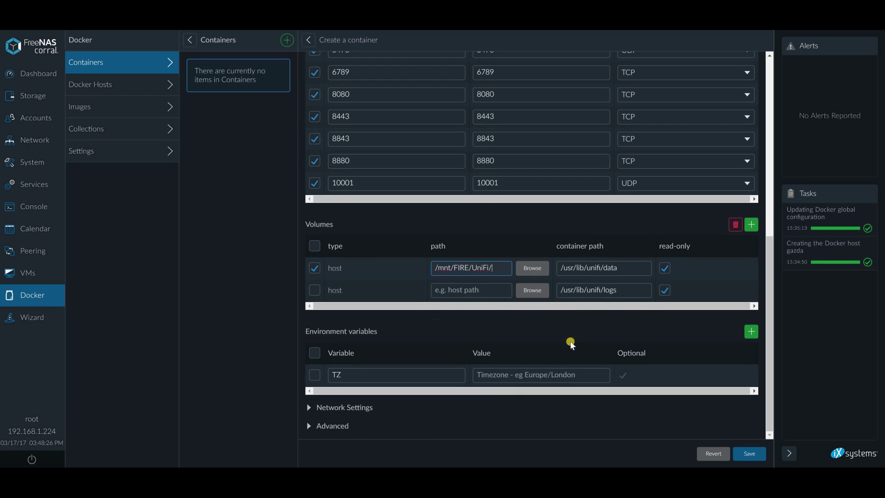
pyautogui.click(315, 374)
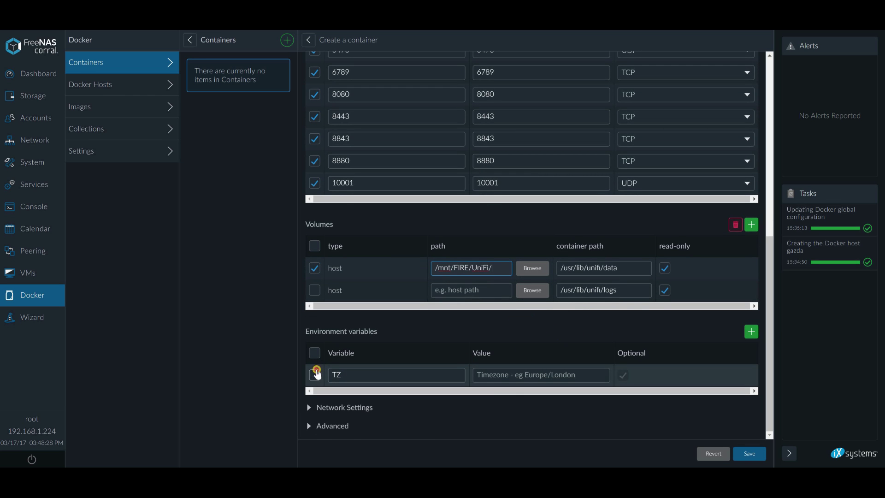
pyautogui.click(314, 374)
pyautogui.click(482, 378)
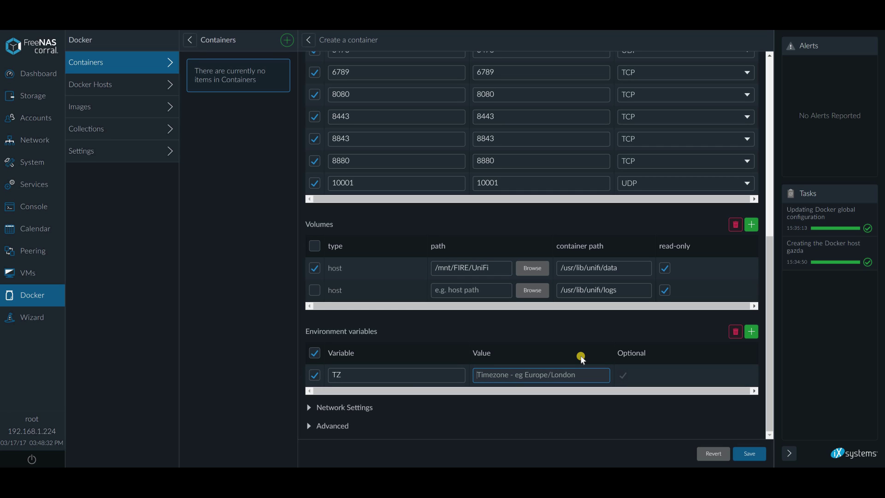
pyautogui.write('America/New_York')
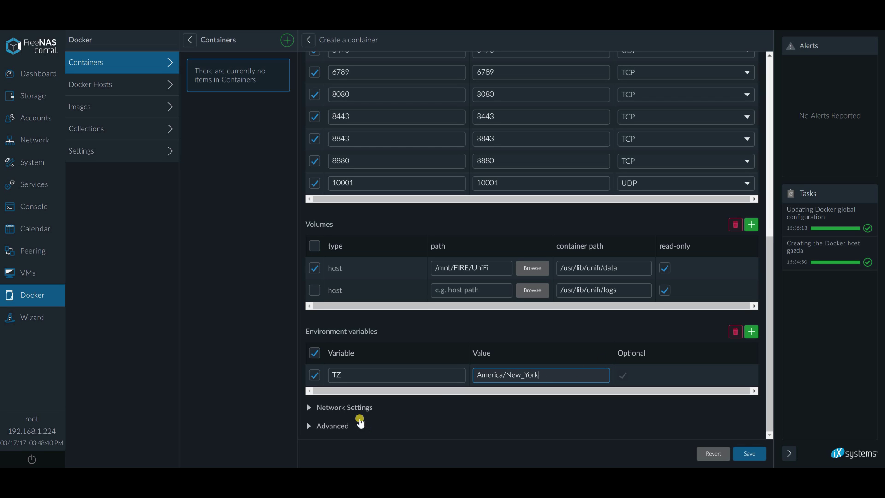
# Set Bridged networking with static IP 192.168.1.253 and a generated MAC address
pyautogui.click(374, 408)
pyautogui.scroll(-2, 420, 370)
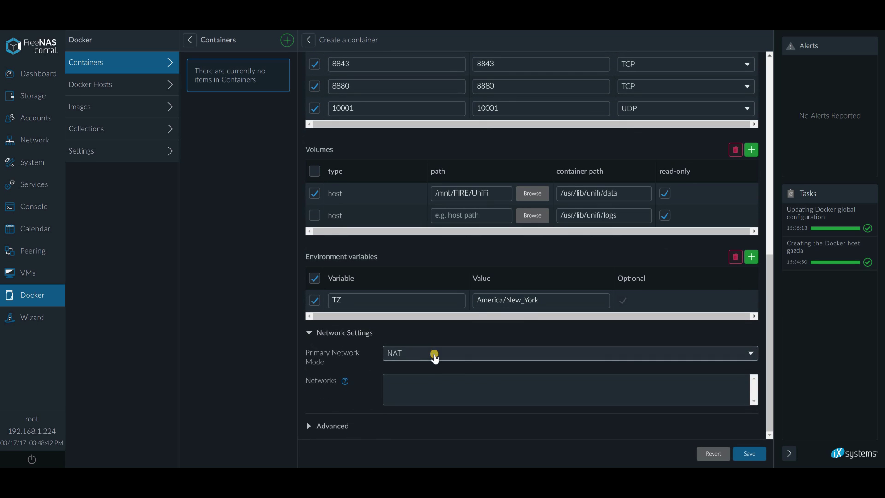
pyautogui.click(439, 352)
pyautogui.click(447, 355)
pyautogui.scroll(-2, 433, 346)
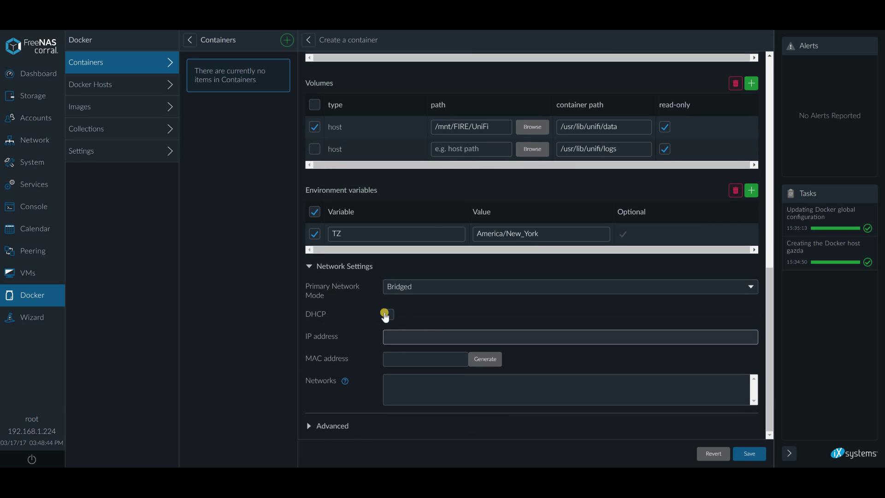
pyautogui.click(397, 331)
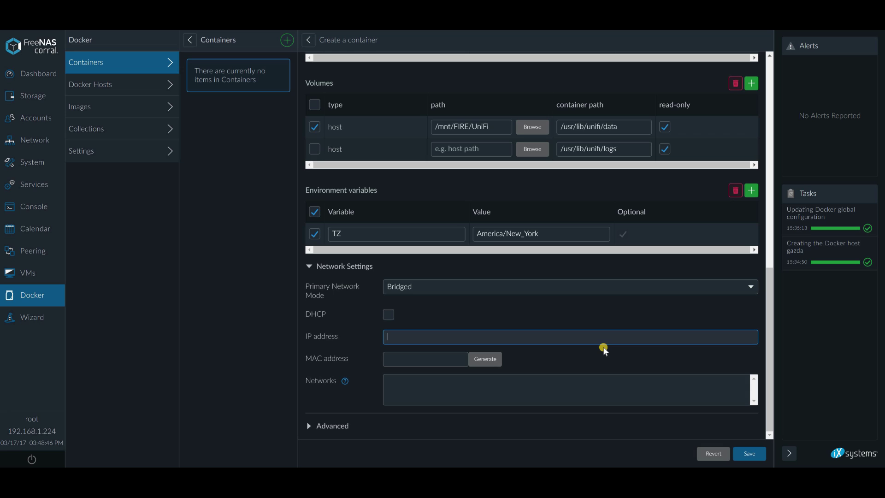
pyautogui.write('192.168.1.253')
pyautogui.click(494, 362)
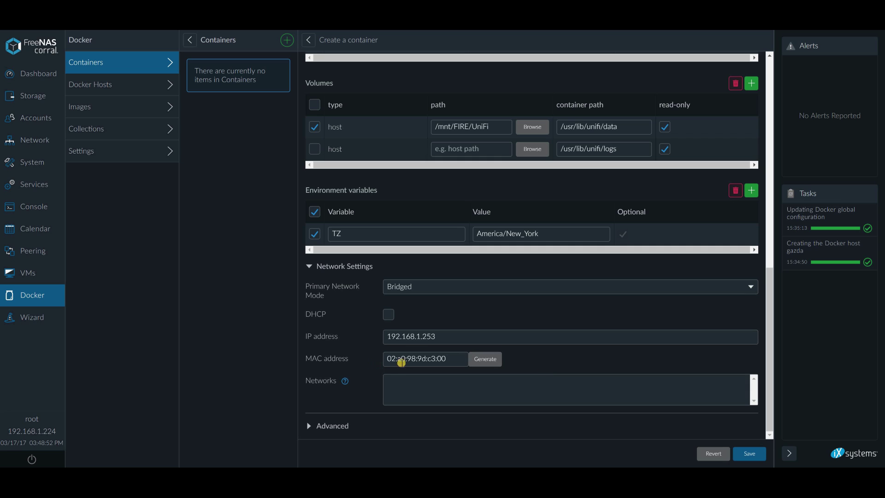
pyautogui.click(446, 387)
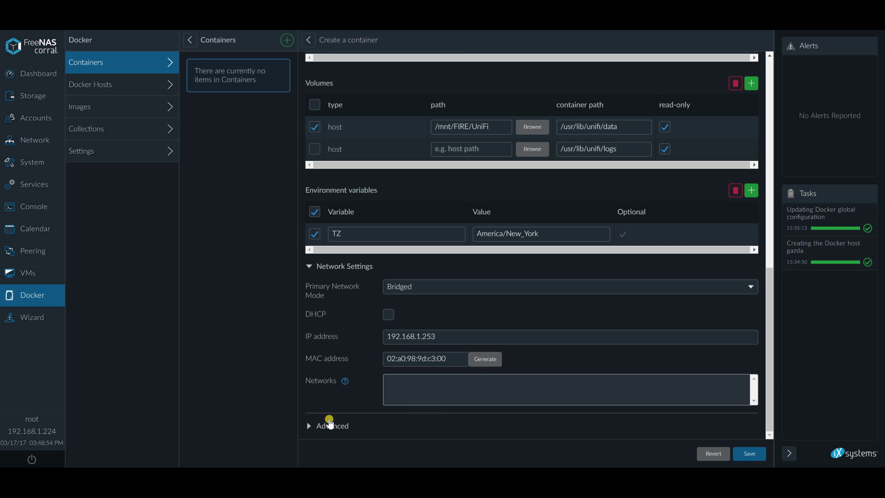
# Set the container hostname to unifi.spce and submit the form
pyautogui.click(329, 424)
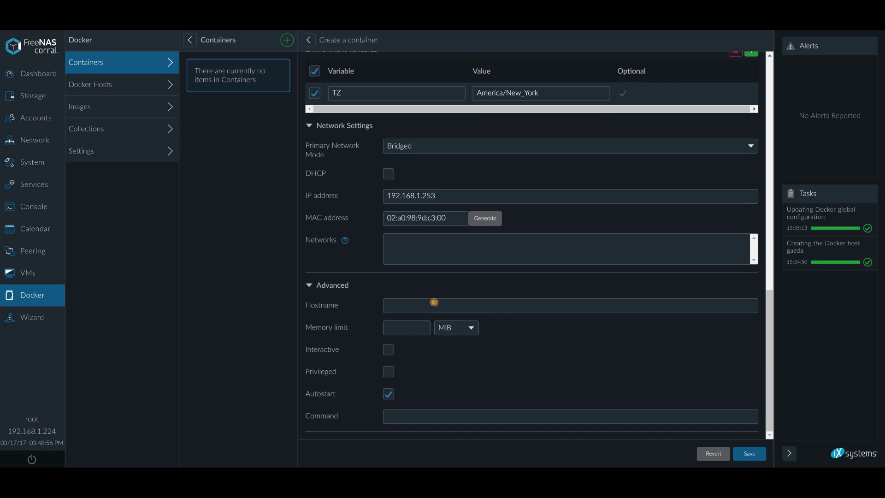
pyautogui.click(436, 303)
pyautogui.write('uni')
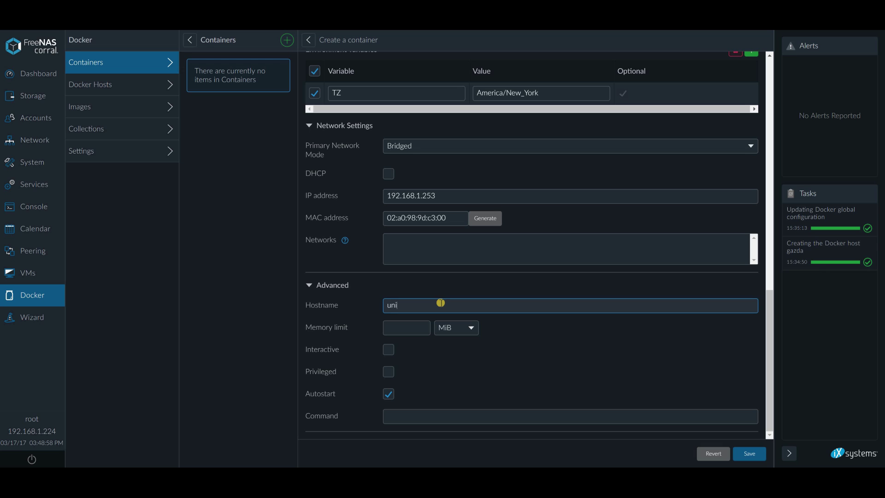
pyautogui.write('fi.spce')
pyautogui.scroll(5, 673, 364)
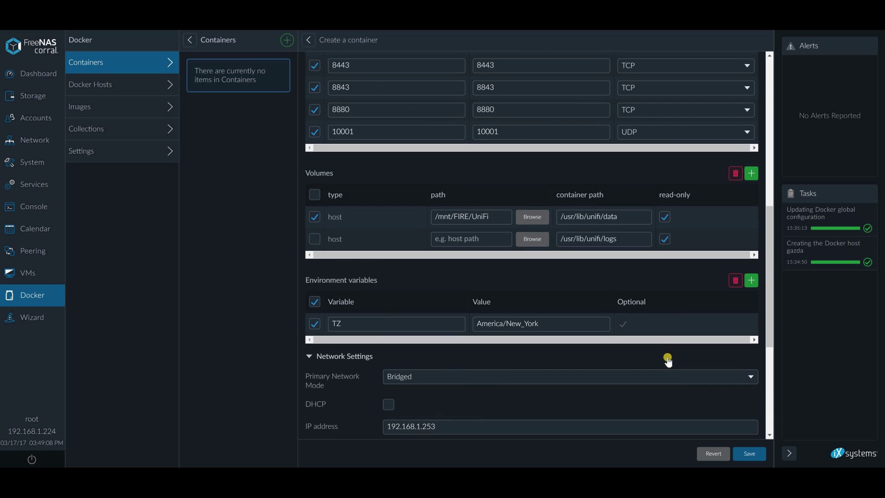
pyautogui.scroll(-5, 674, 369)
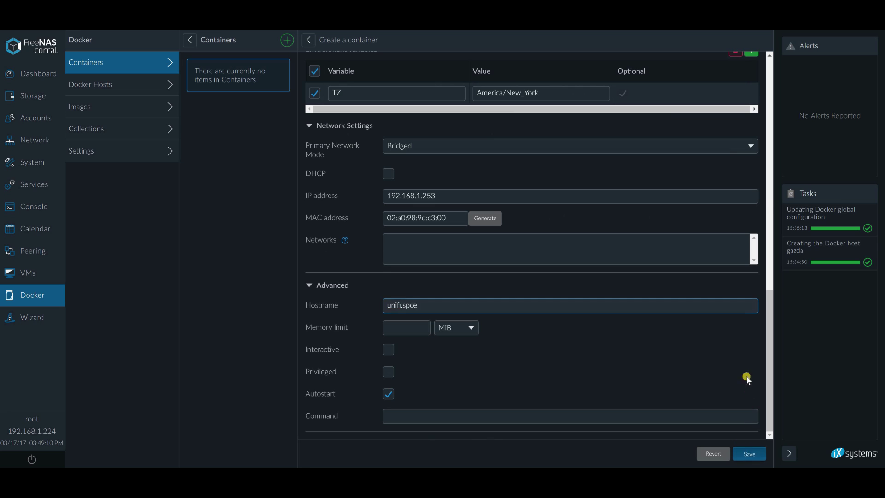
pyautogui.press('Return')
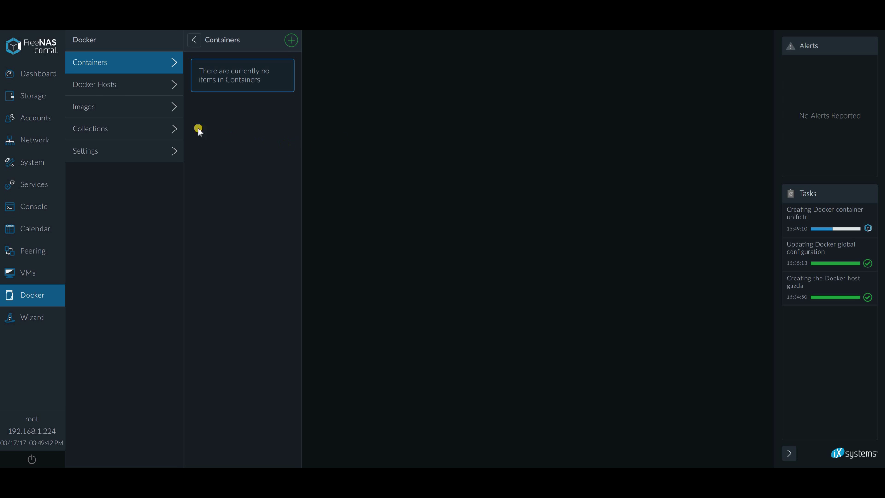
# Go to the Storage page listing volumes ICE and FIRE while the container task runs
pyautogui.click(33, 96)
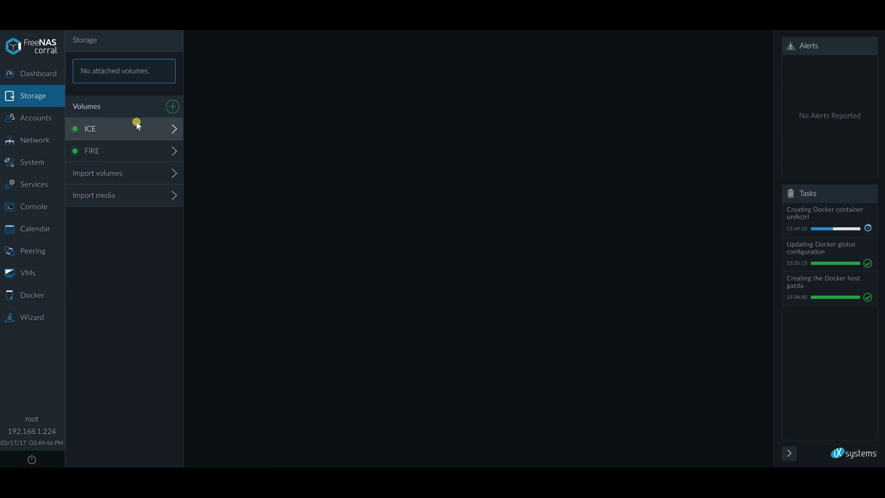
# Scrub the ICE volume and inspect its mirror disks ada2 and ada1 in Topology
pyautogui.click(137, 124)
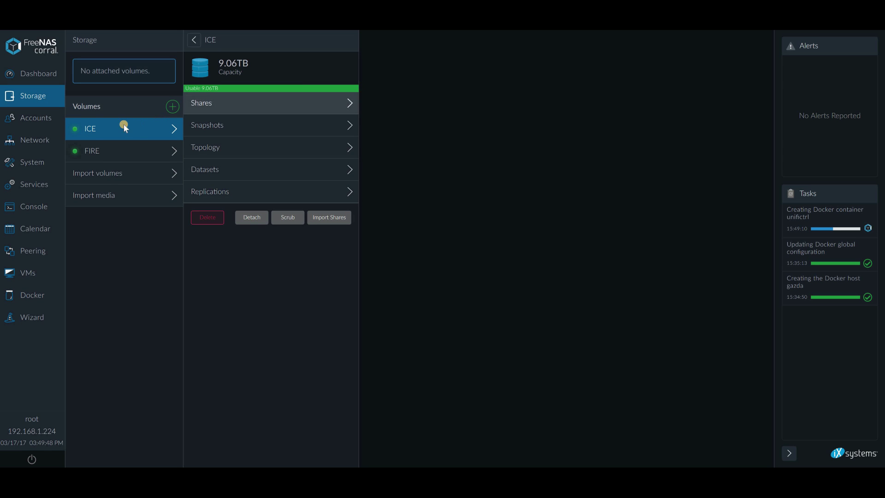
pyautogui.click(283, 217)
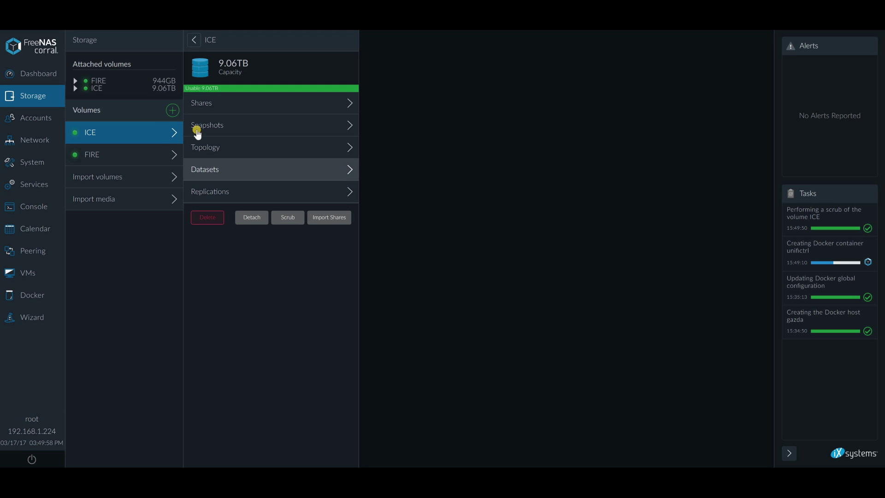
pyautogui.click(232, 146)
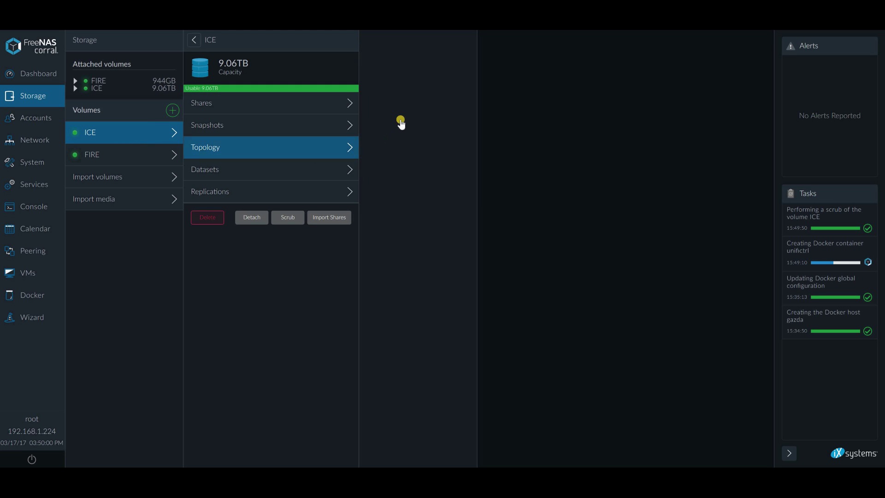
pyautogui.click(375, 117)
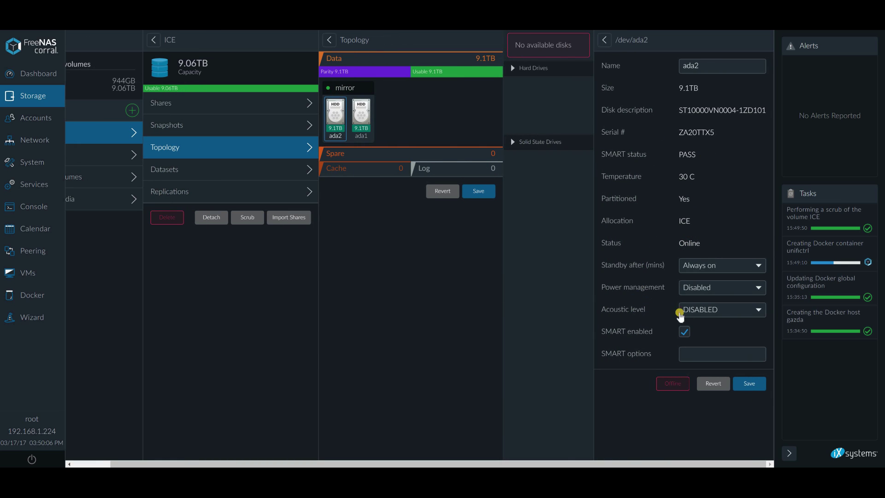
pyautogui.click(363, 121)
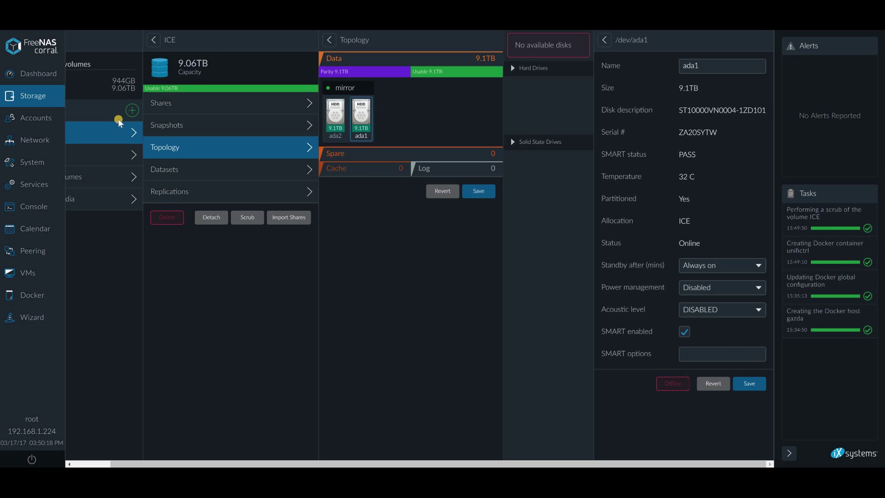
pyautogui.click(29, 118)
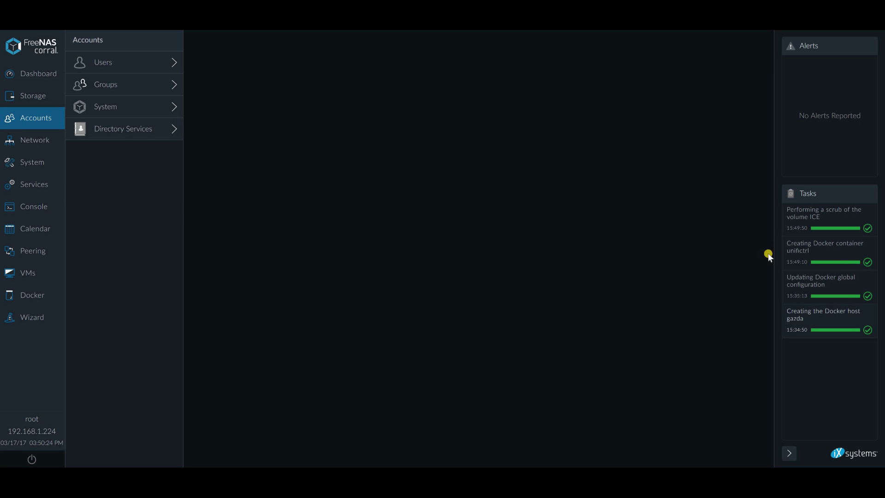
# Open the unifictrl container's details, check version 5.4.11, and launch its Web UI
pyautogui.click(26, 294)
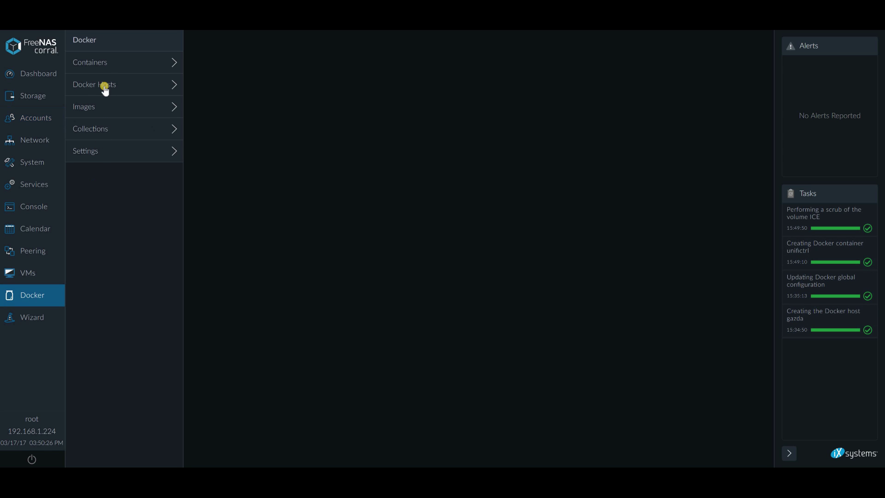
pyautogui.click(107, 69)
pyautogui.click(222, 60)
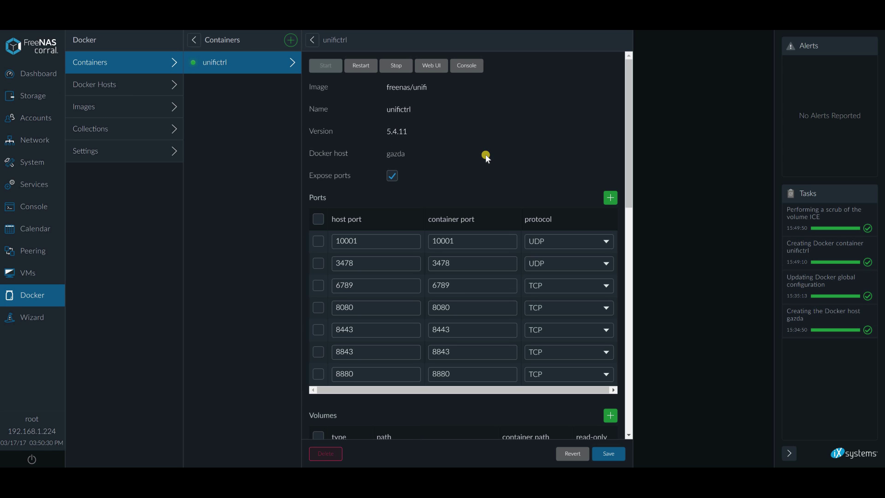
pyautogui.doubleClick(381, 132)
pyautogui.click(440, 105)
pyautogui.click(433, 67)
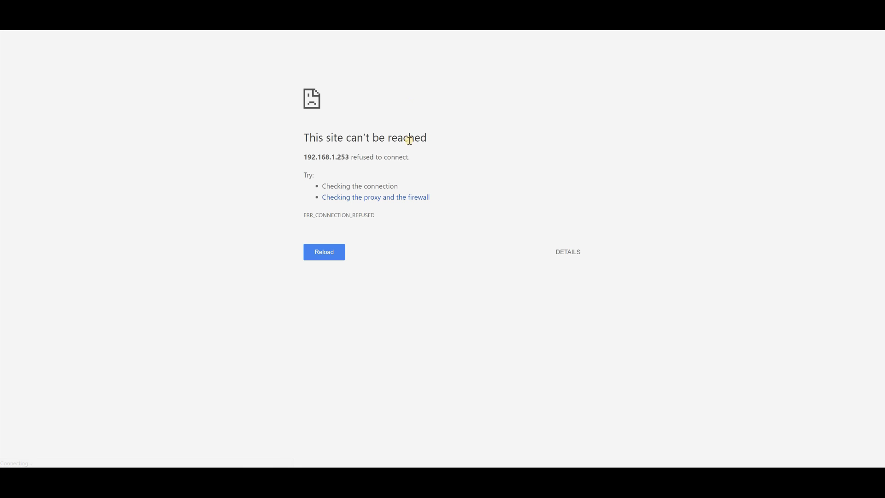
pyautogui.click(334, 256)
pyautogui.click(338, 258)
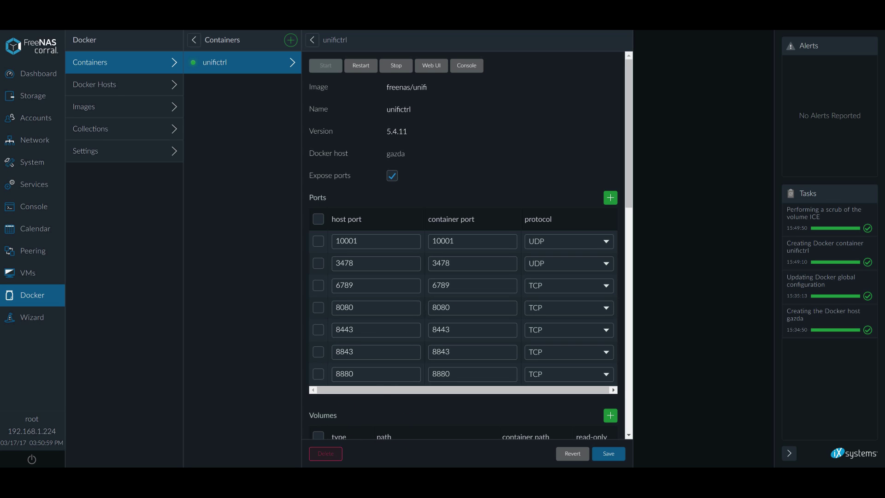
# Ping 192.168.1.253 from PowerShell, then stop it to check for zero packet loss
pyautogui.hotkey('alt', 'Tab')
pyautogui.click(374, 287)
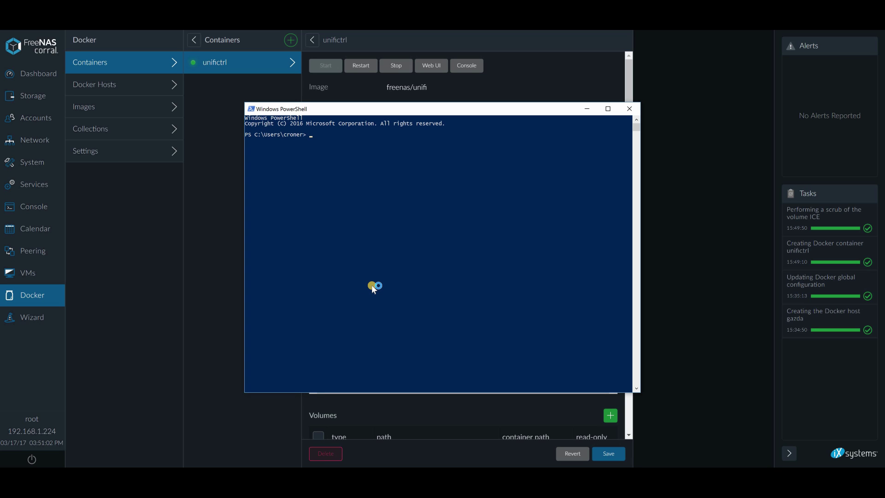
pyautogui.write('ping 192.168.1.253')
pyautogui.press('Return')
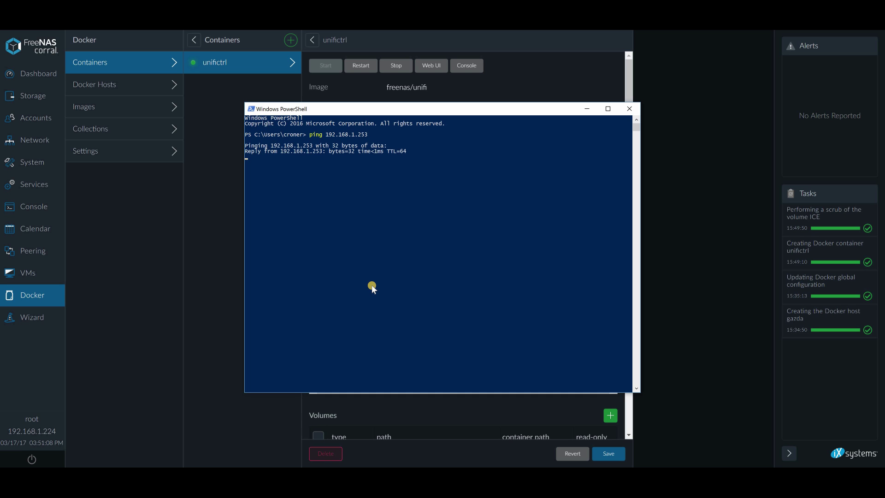
pyautogui.hotkey('ctrl', 'c')
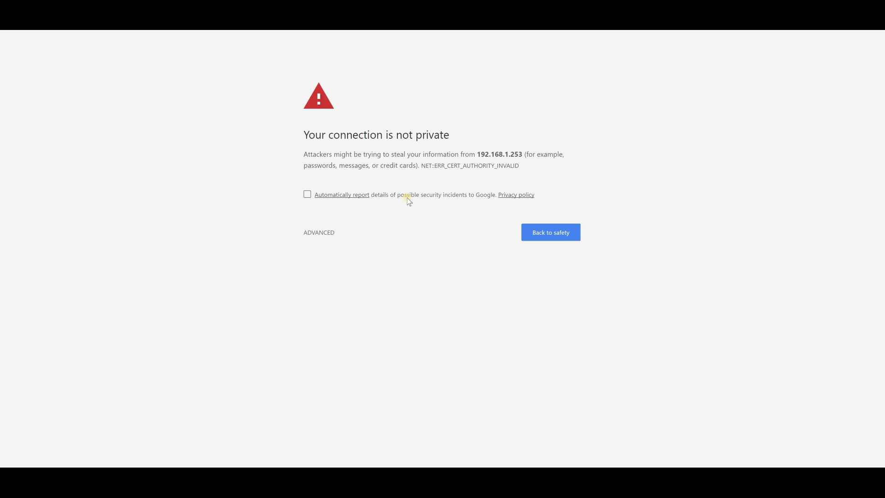
# Bypass Chrome's certificate warning via Advanced and proceed to 192.168.1.253 (unsafe)
pyautogui.click(327, 233)
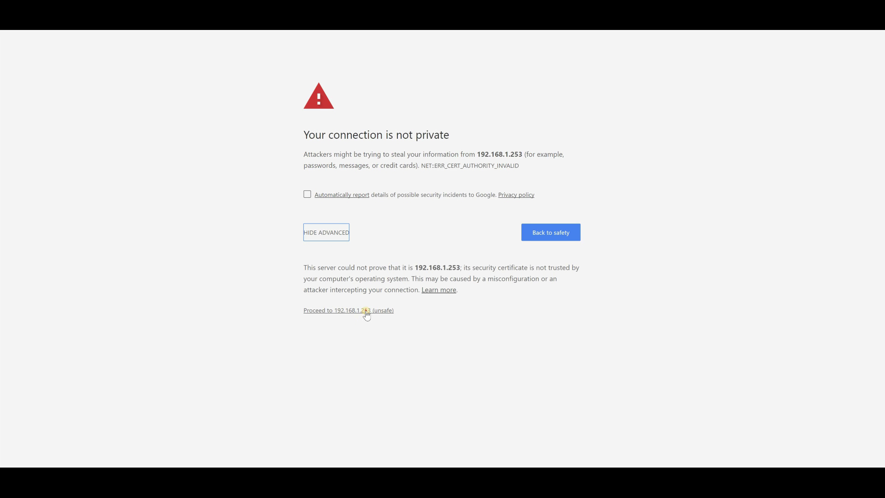
pyautogui.click(365, 310)
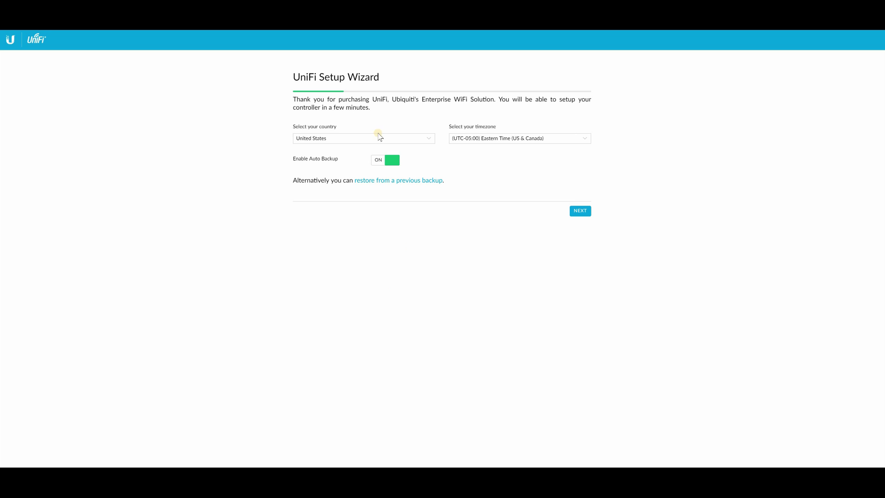
# Choose to restore the controller from a previous backup in the Setup Wizard
pyautogui.click(413, 181)
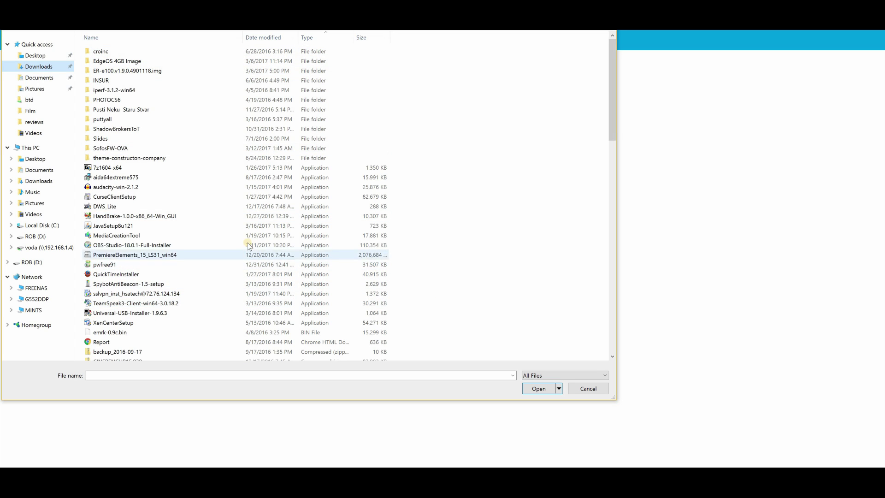
# Sort the files by date modified and open the 5.4.11 (1).unf backup
pyautogui.click(265, 35)
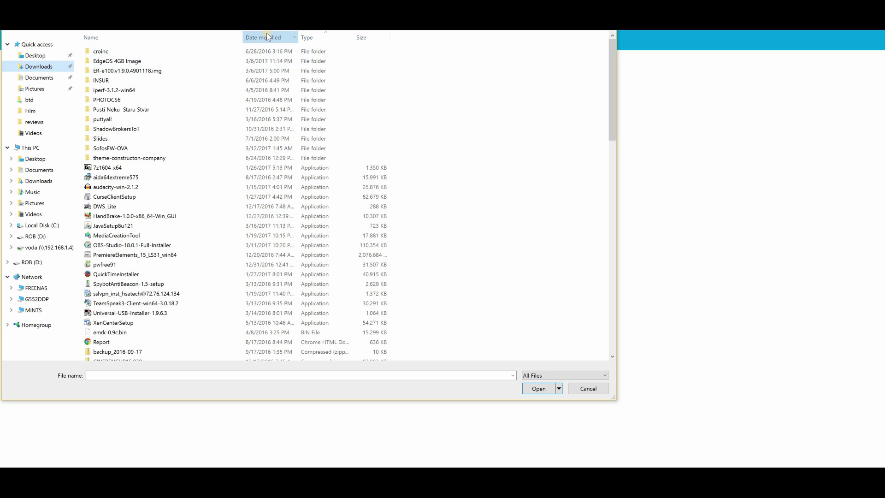
pyautogui.click(192, 52)
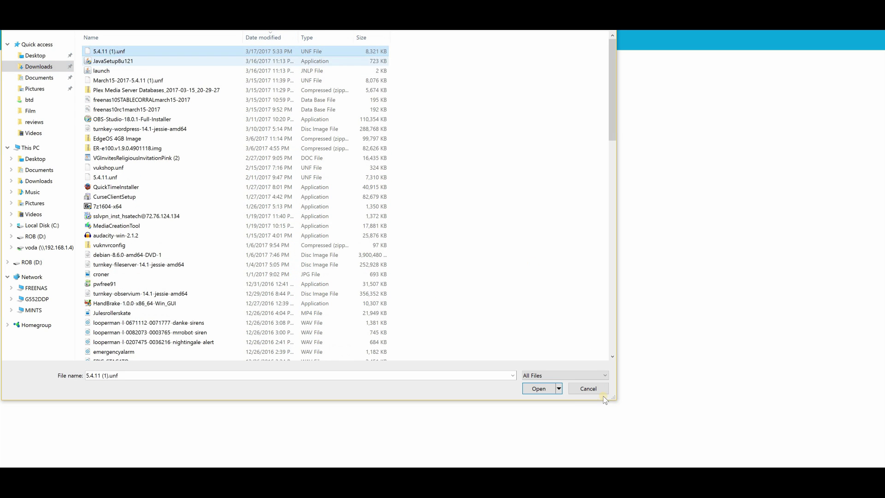
pyautogui.click(543, 388)
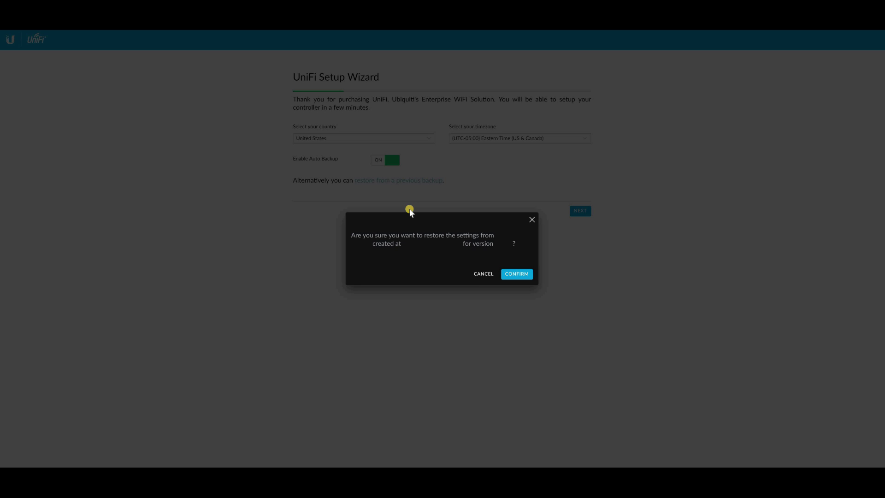
# Confirm restoring the controller settings from the 5.4.11 (1).unf backup
pyautogui.click(519, 274)
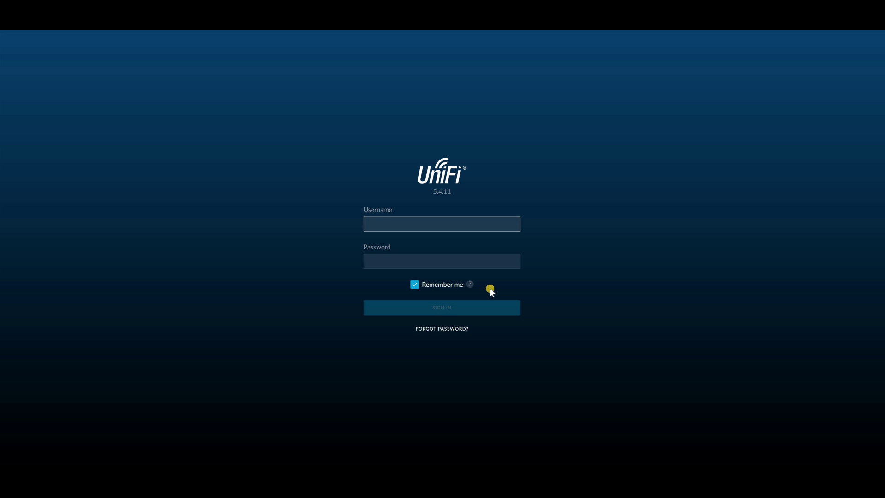
# Enter the administrator's username and password and submit the sign-in form
pyautogui.write('croner')
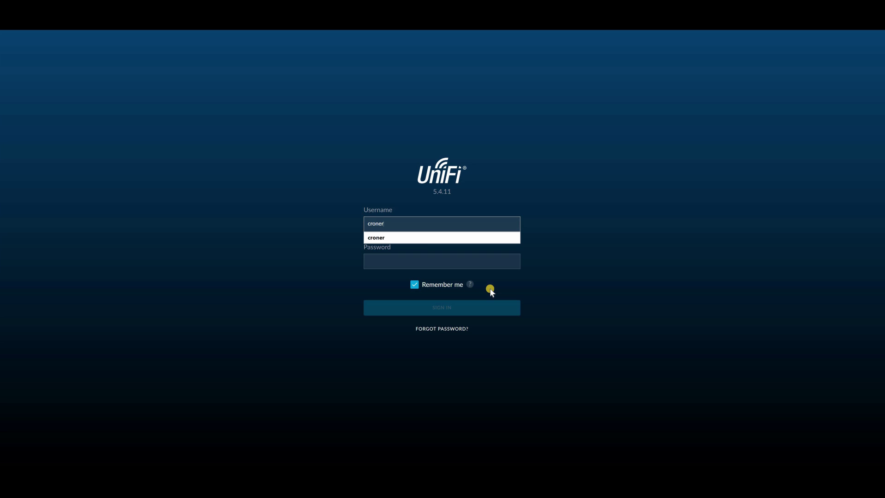
pyautogui.press('Tab')
pyautogui.write('****')
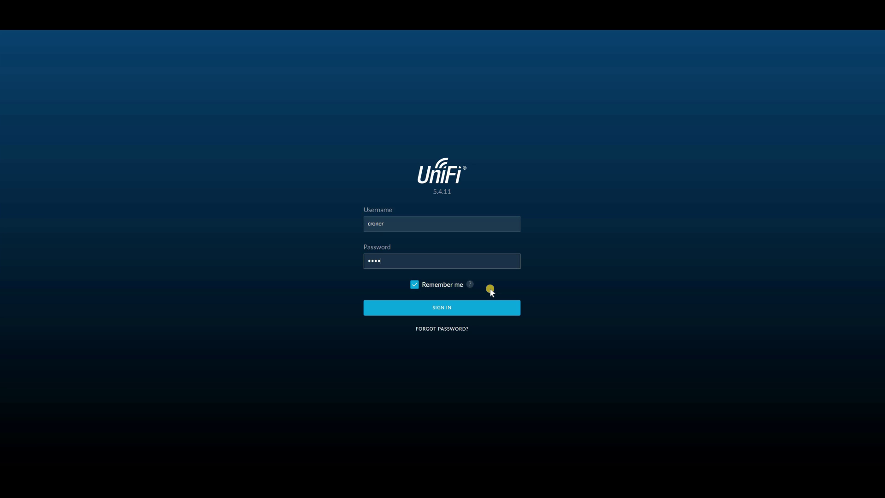
pyautogui.write('****')
pyautogui.press('Return')
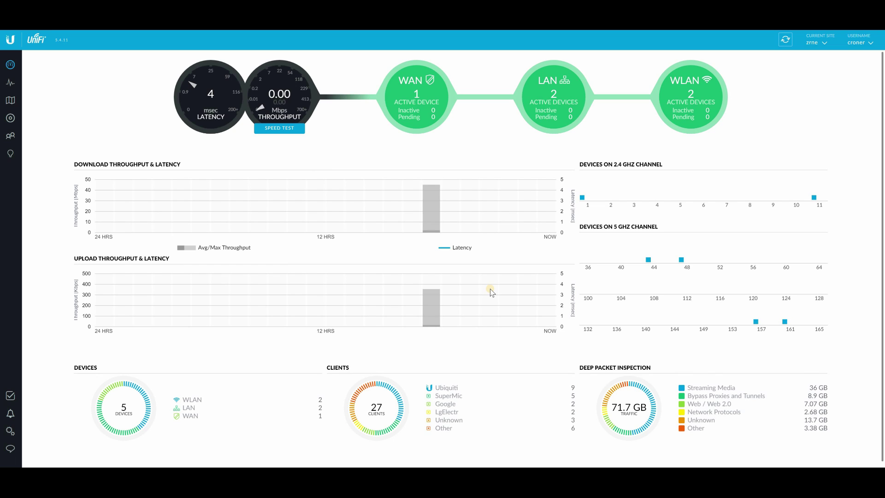
pyautogui.click(13, 118)
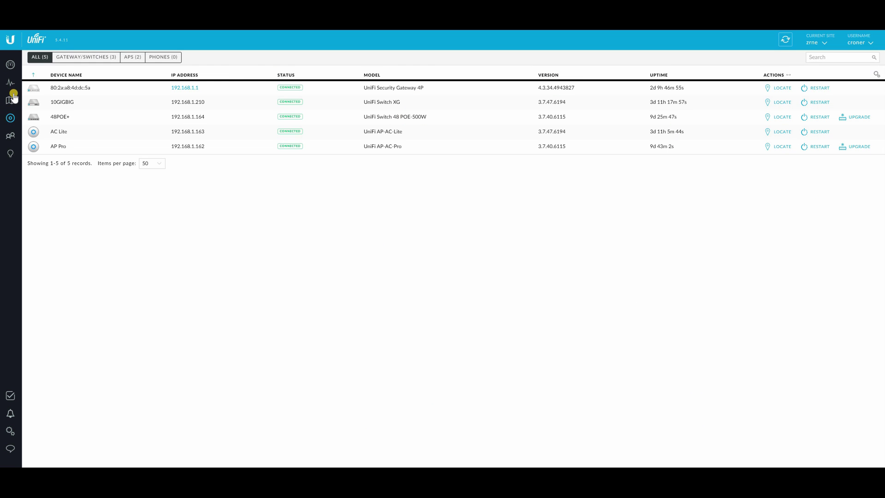
pyautogui.click(10, 136)
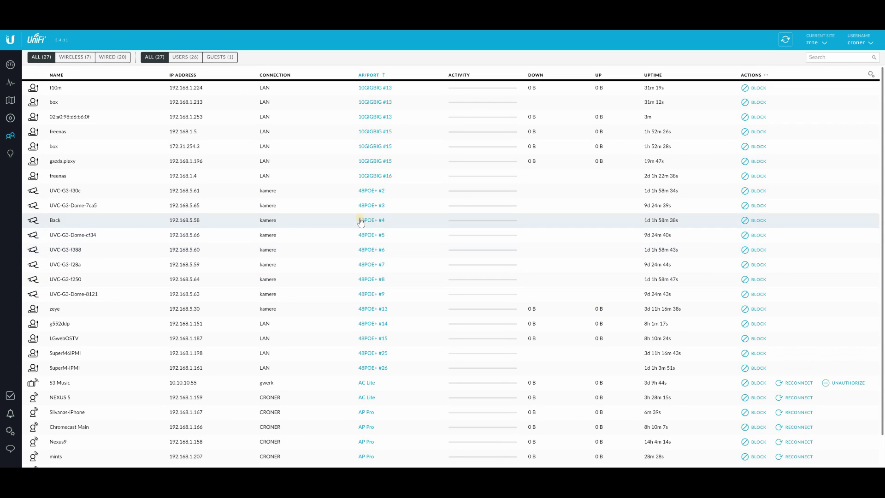
pyautogui.click(11, 66)
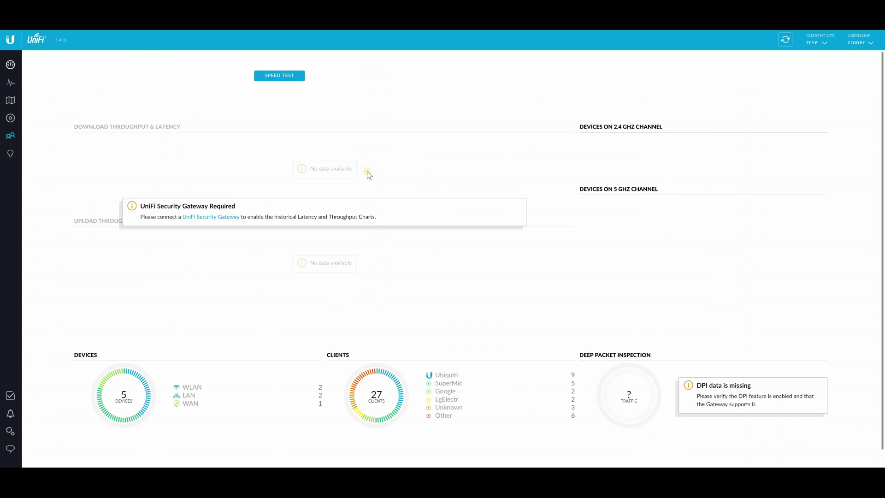